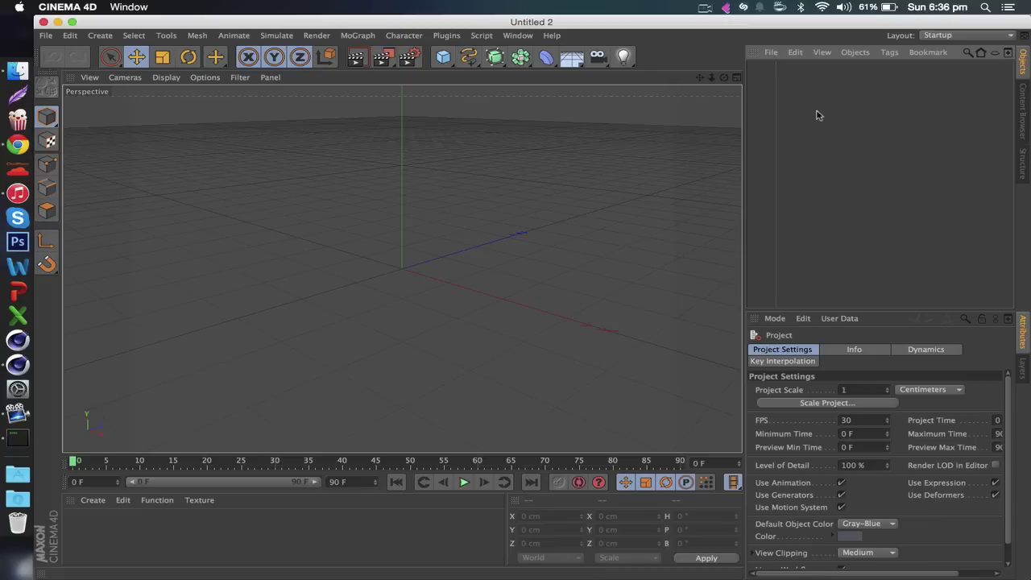
click(725, 95)
drag(724, 77, 401, 268)
drag(728, 83, 728, 83)
click(447, 36)
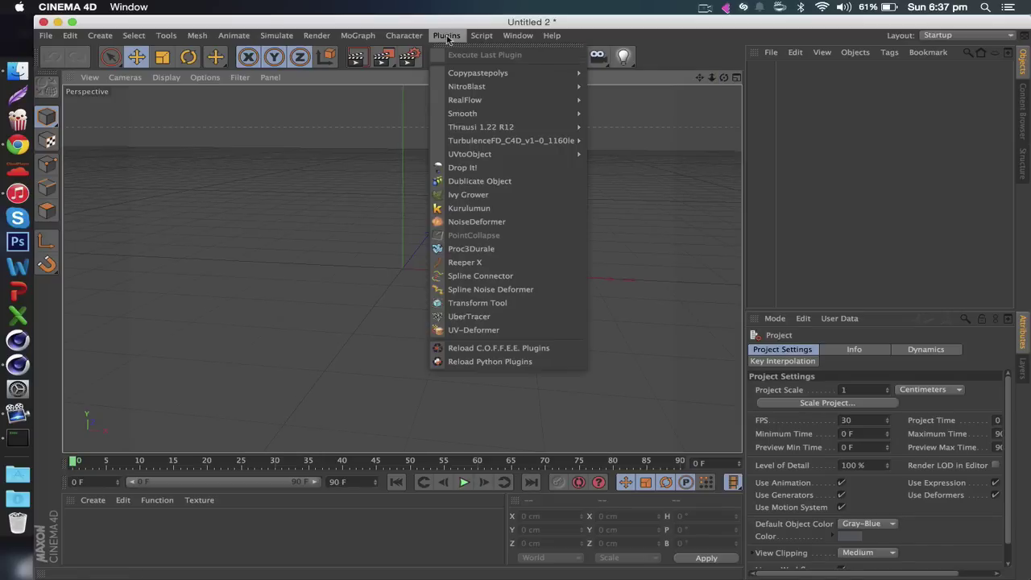
click(447, 36)
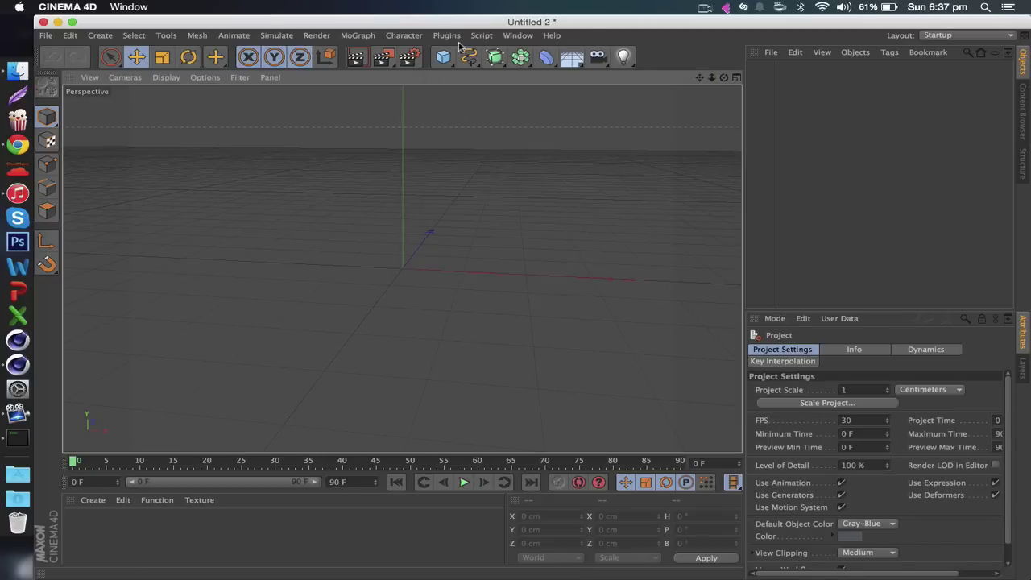
click(448, 36)
click(448, 41)
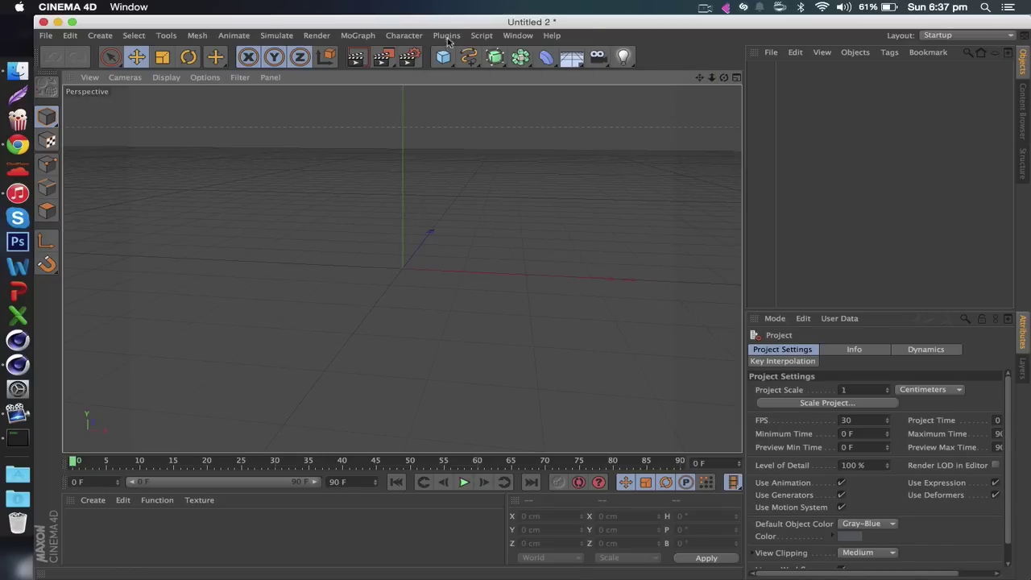
Step: Load the Motion Drop preset into the scene from the first MMG folder of the preset library
click(1023, 108)
click(983, 53)
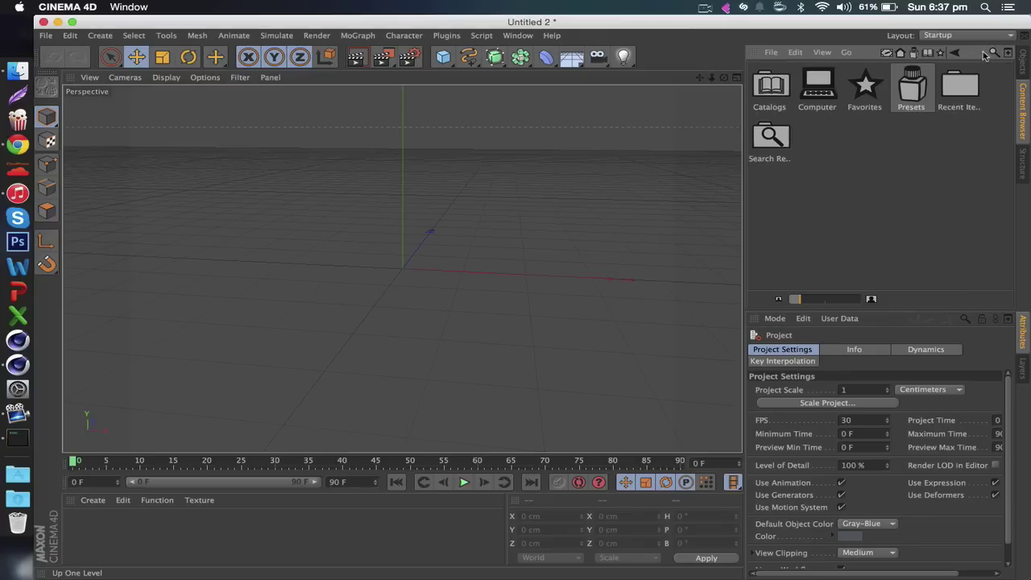
double_click(911, 89)
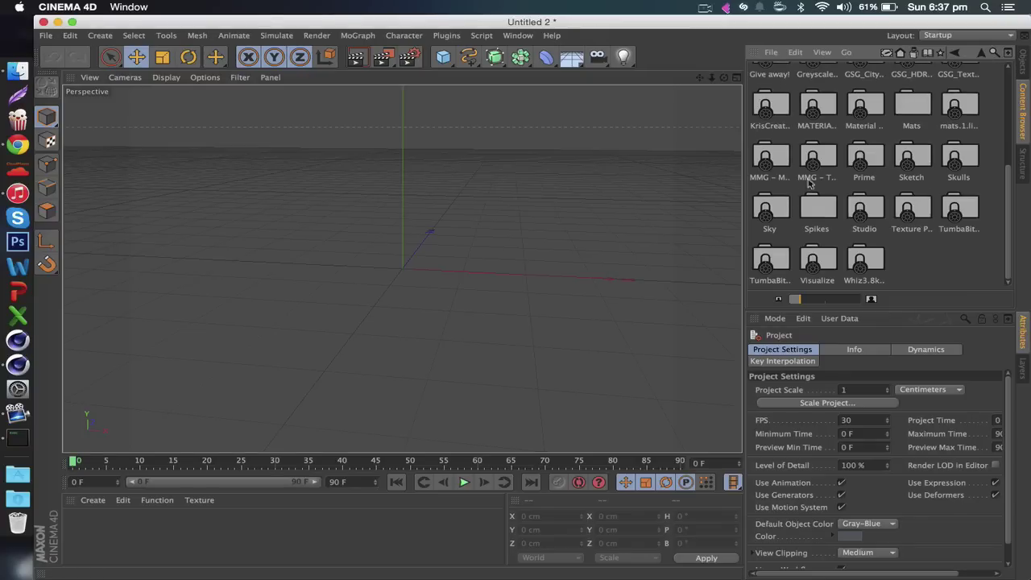
double_click(775, 160)
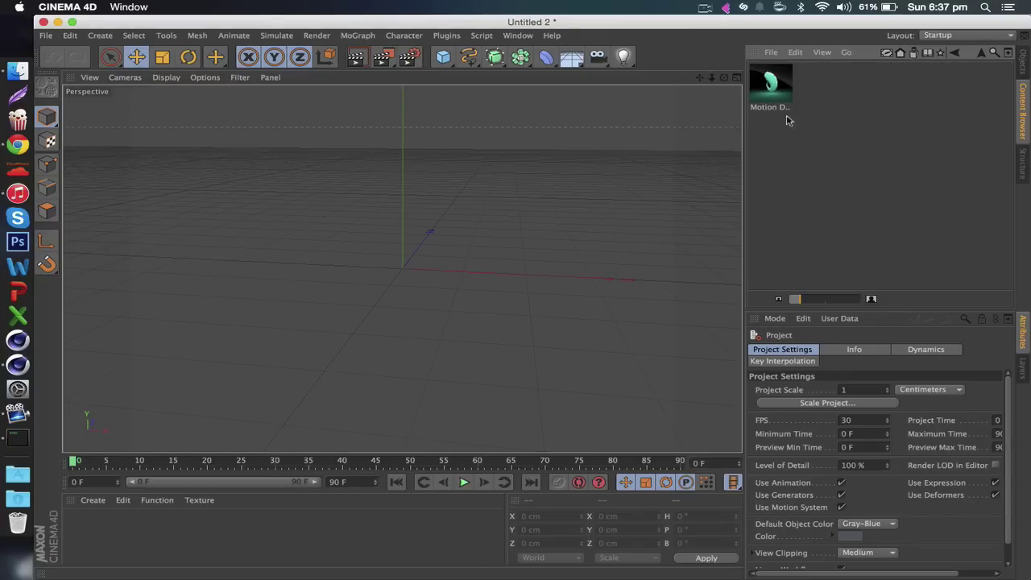
double_click(773, 83)
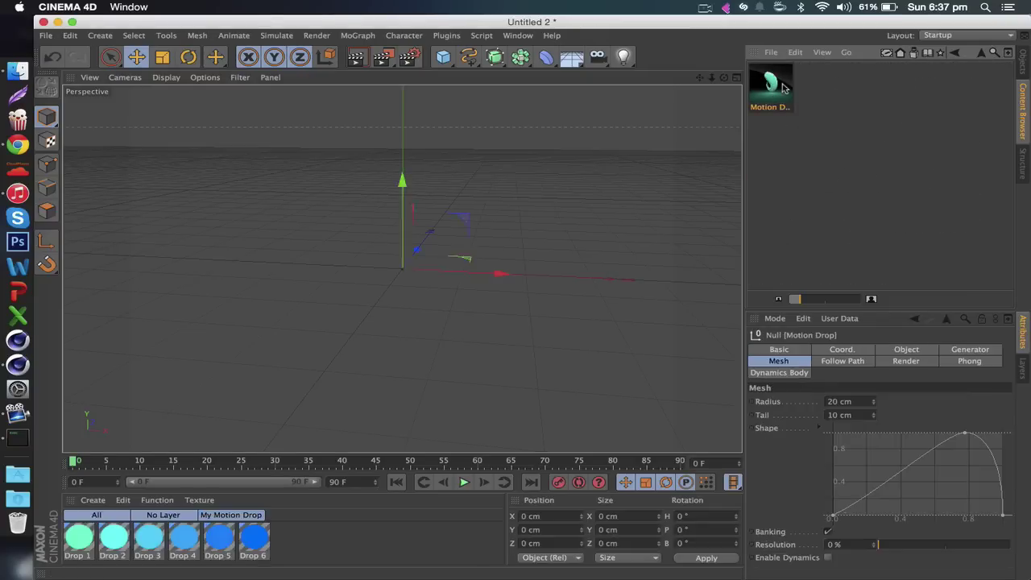
Step: Expand the Motion Drop hierarchy in the scene's object list and select the parent Motion Drop null
click(1018, 73)
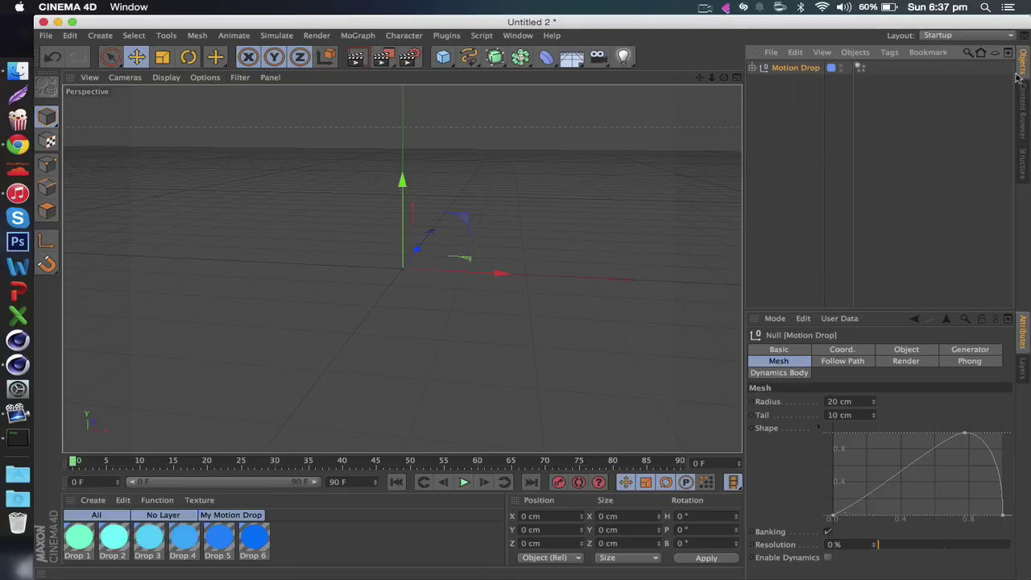
click(753, 69)
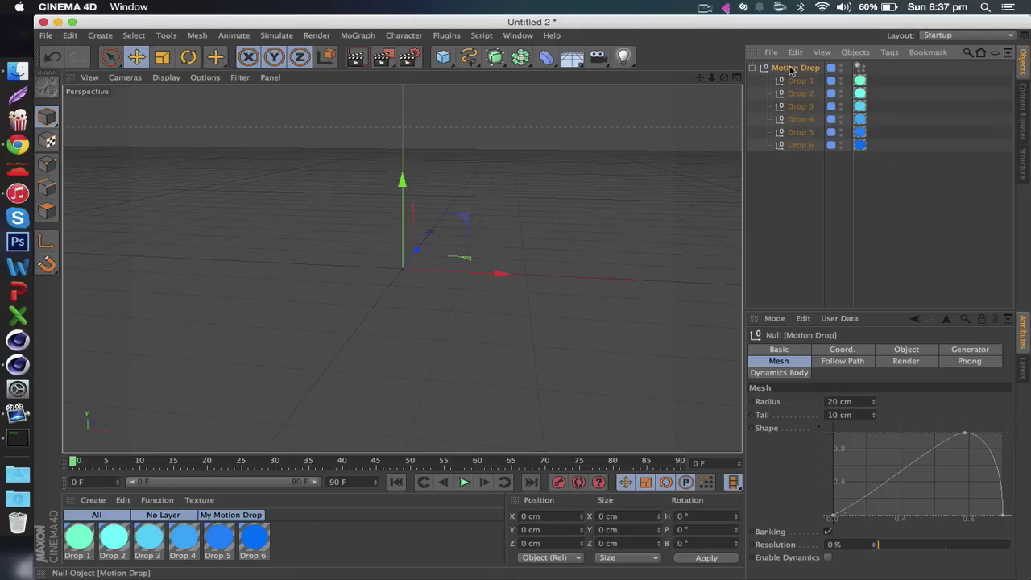
click(799, 199)
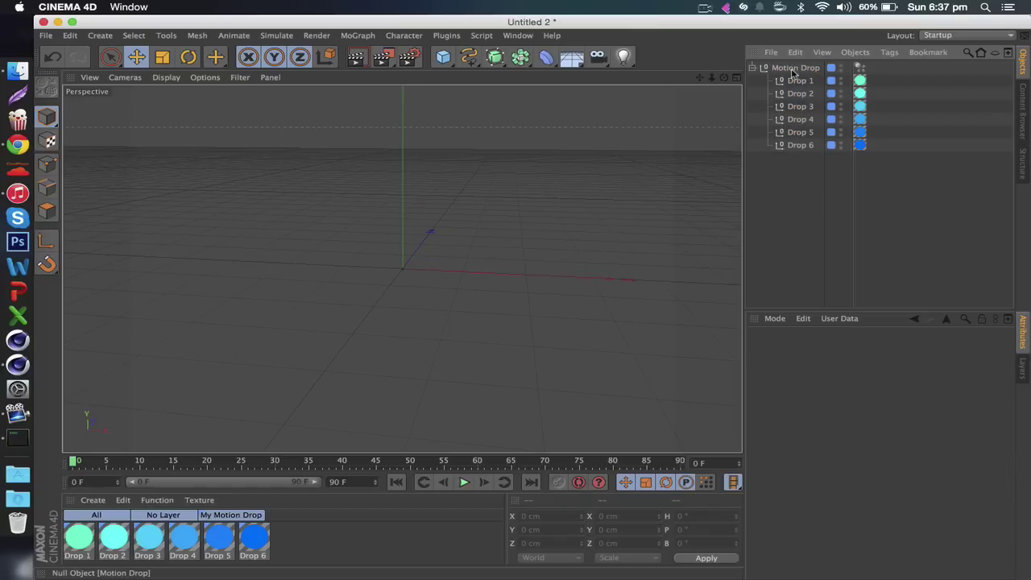
click(795, 68)
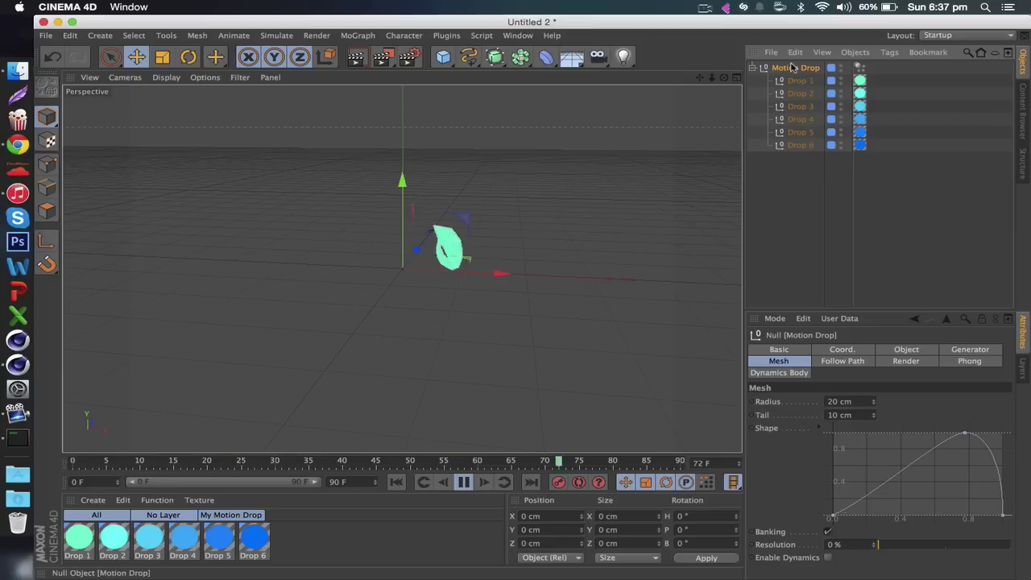
Step: Enable Drop 2, Drop 3 and Drop 4 in the Motion Drop generator, trying out Drop 5 and Drop 6 before switching both off again
click(908, 348)
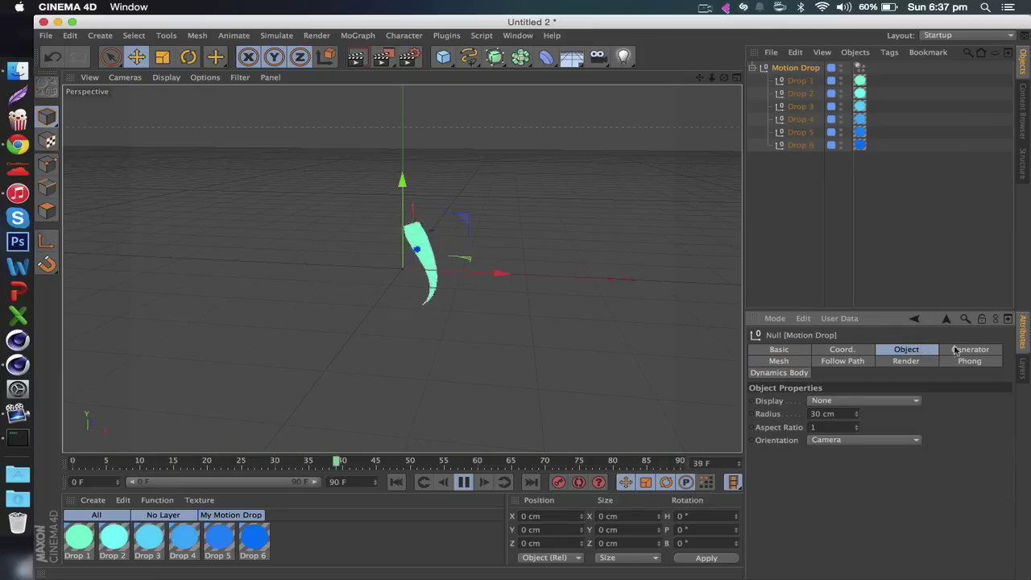
click(961, 349)
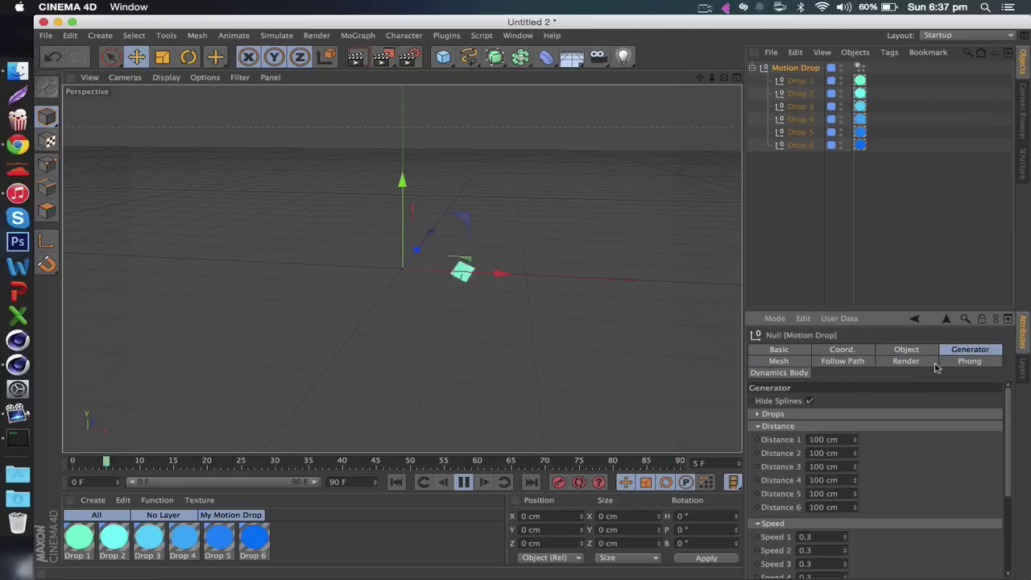
click(767, 414)
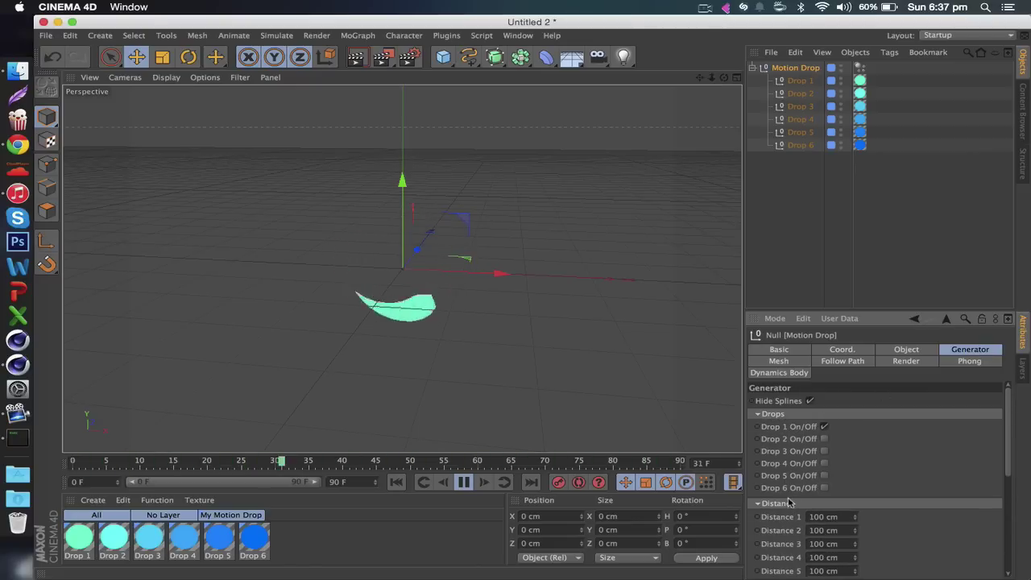
click(823, 488)
click(823, 475)
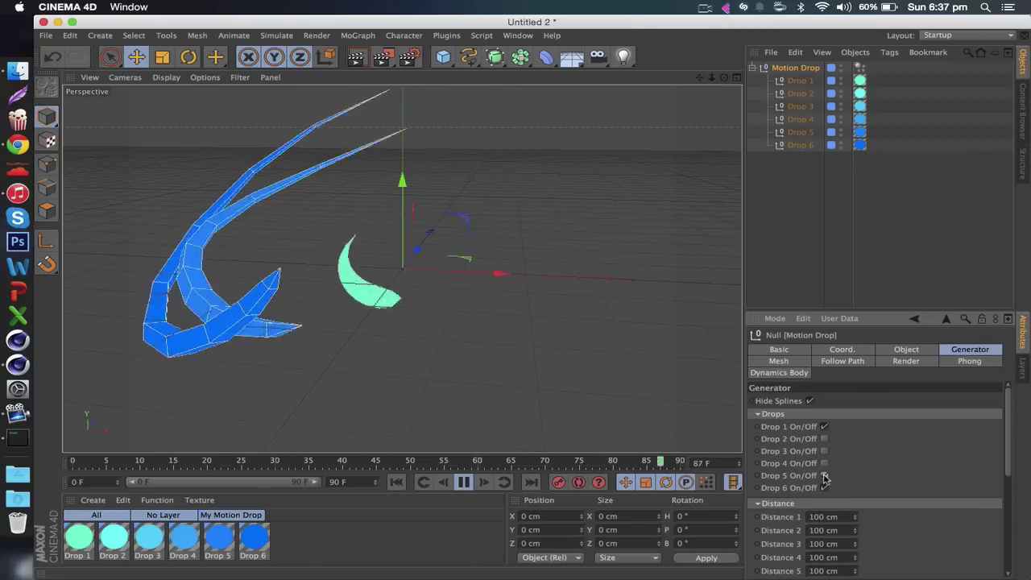
click(823, 439)
click(823, 488)
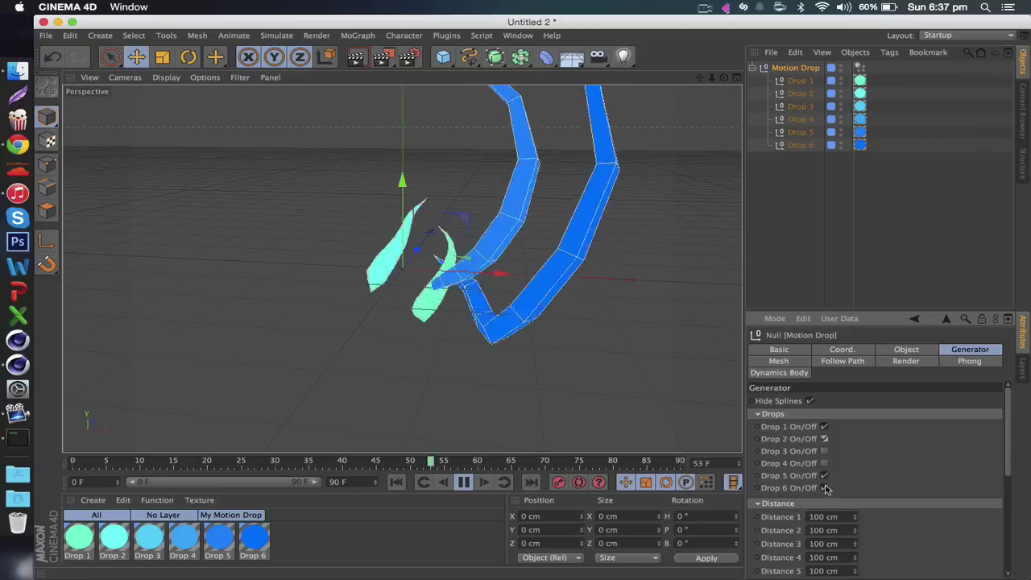
click(824, 475)
click(823, 451)
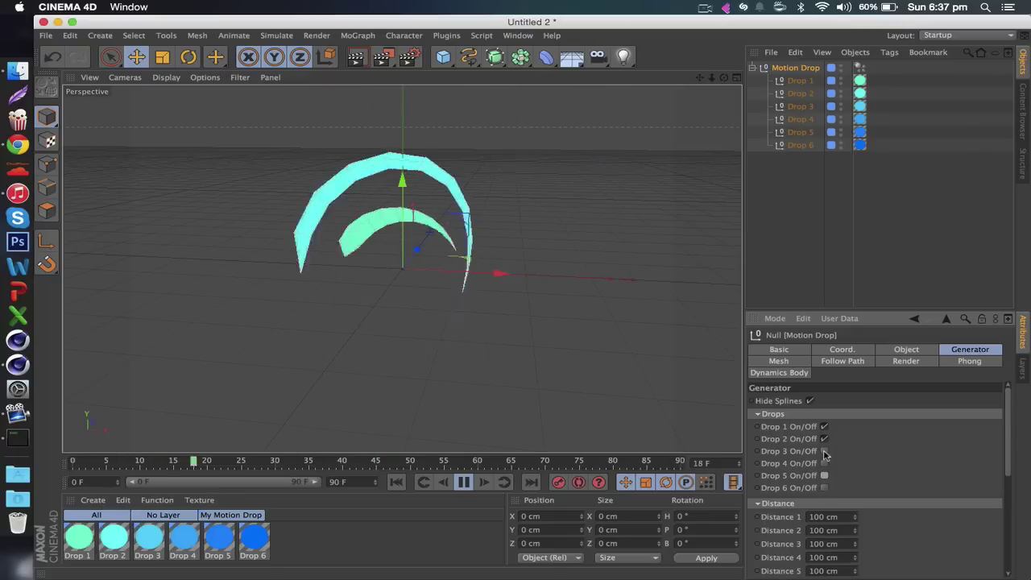
click(824, 463)
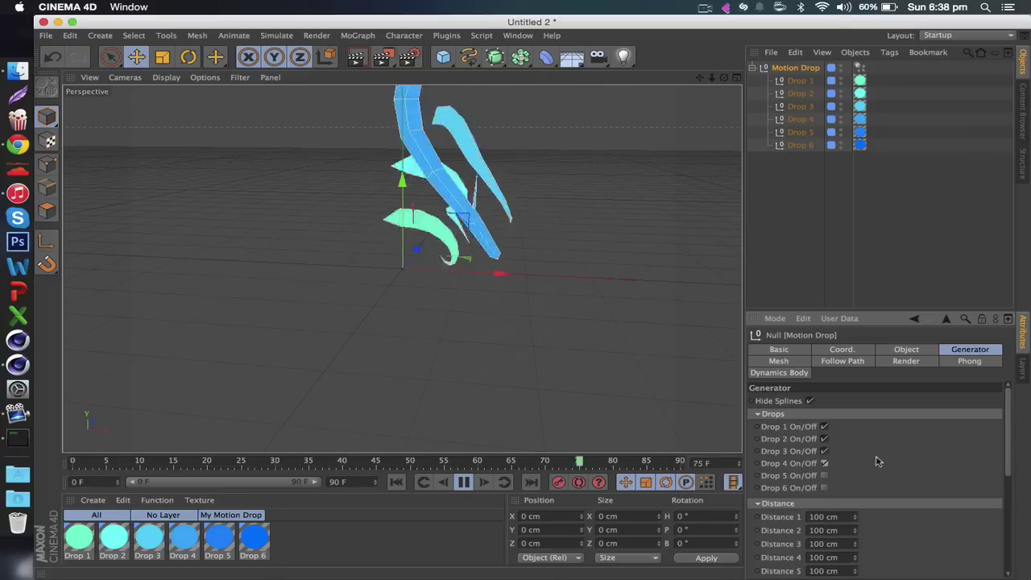
Step: Set the generator's Speed 1 to 0.5, Speed 2 to 0.2 and Speed 3 to 0.1
scroll(889, 401, down, 2)
scroll(890, 387, down, 2)
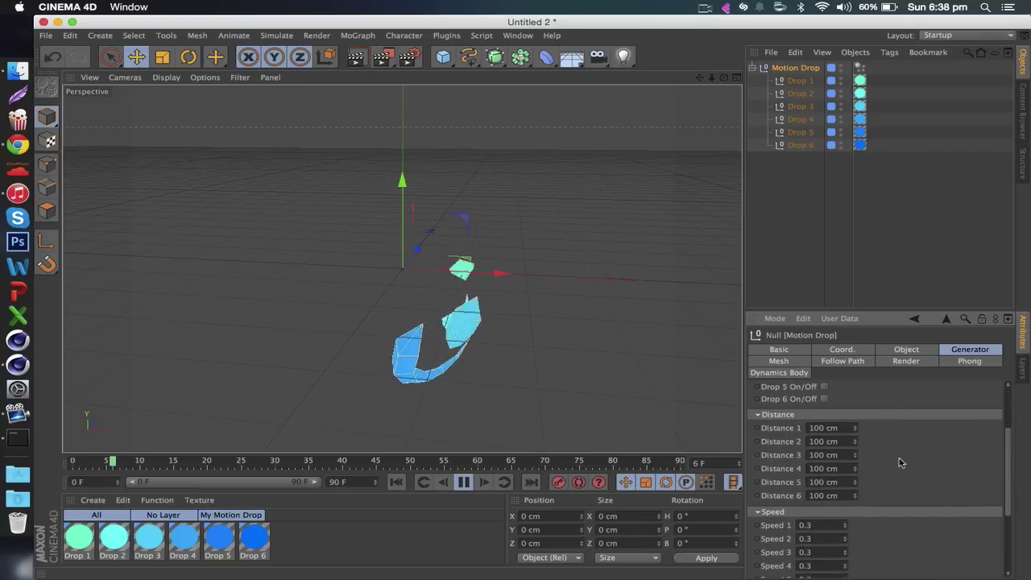
scroll(902, 451, down, 4)
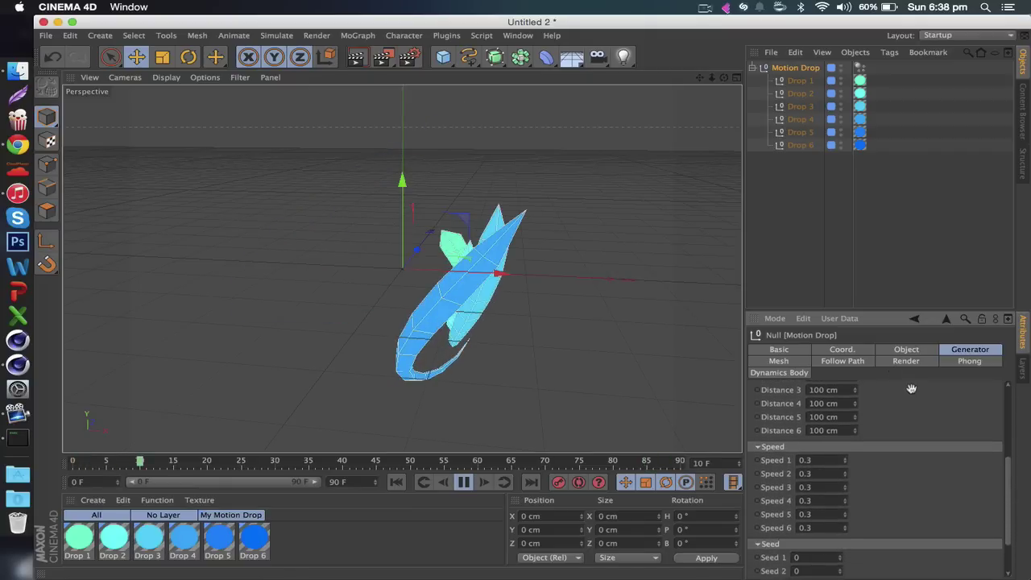
double_click(827, 472)
text(0.2)
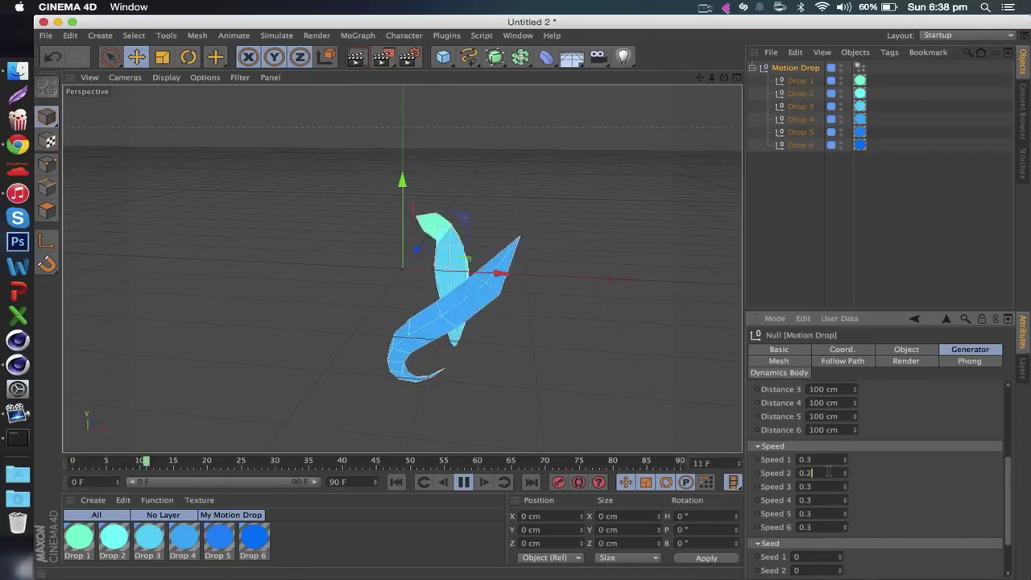
double_click(823, 459)
text(0.4)
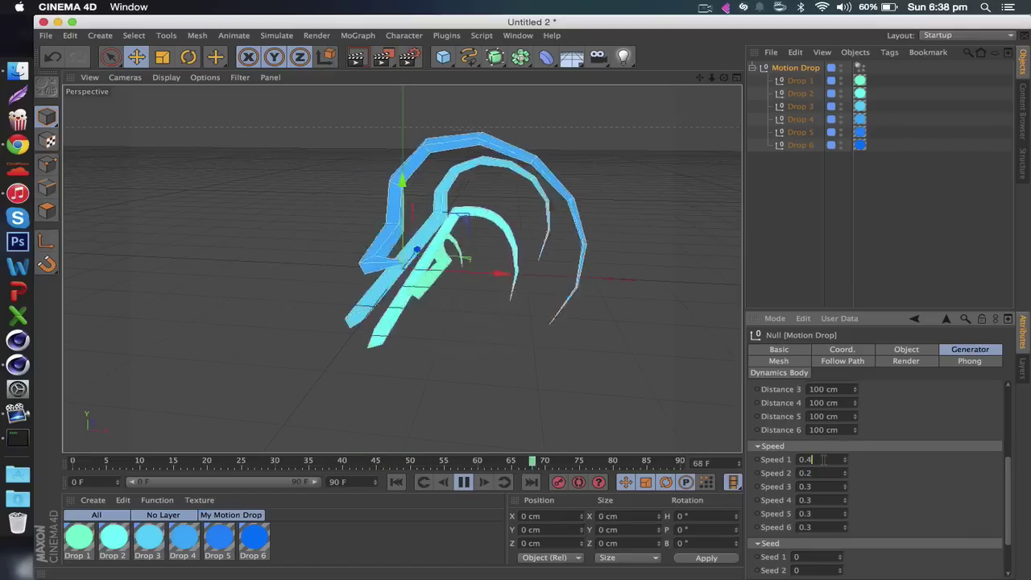
key(BackSpace)
text(5)
double_click(823, 486)
text(0.1)
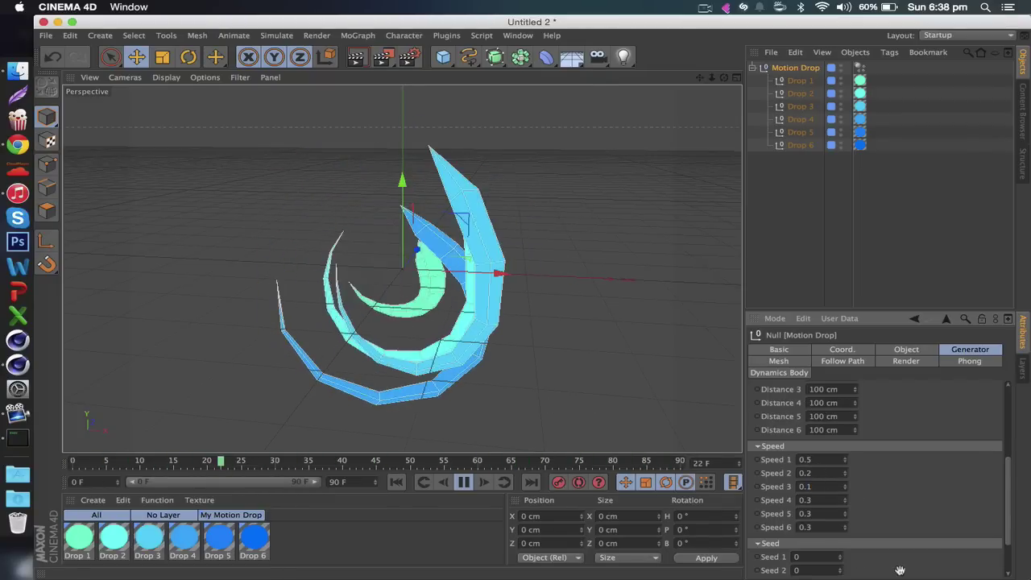
Step: Set the generator's Seed 1, Seed 2 and Seed 3 to 1 and Seed 4 to 2, and deselect the object
scroll(902, 471, down, 2)
double_click(815, 501)
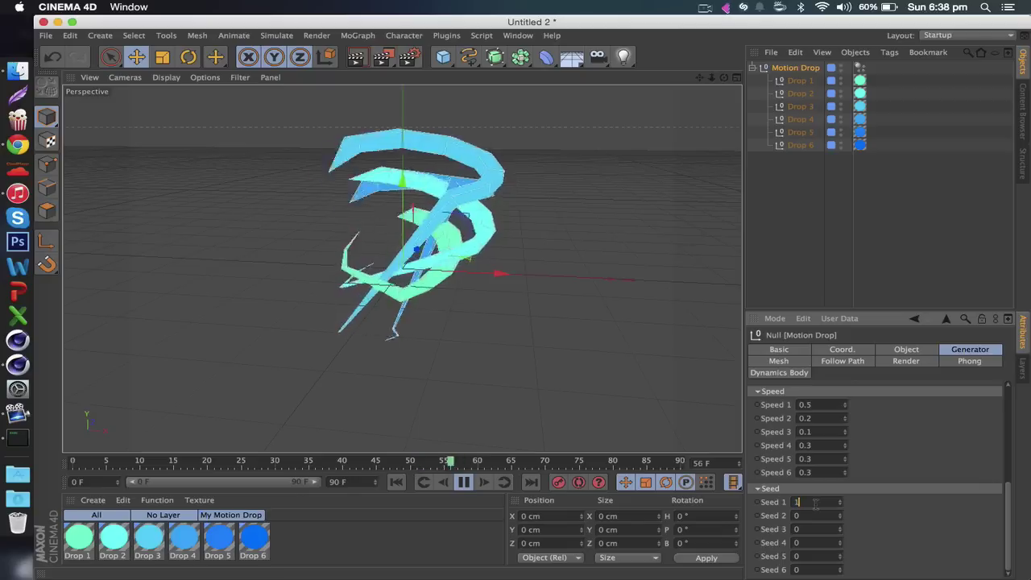
text(1)
key(Tab)
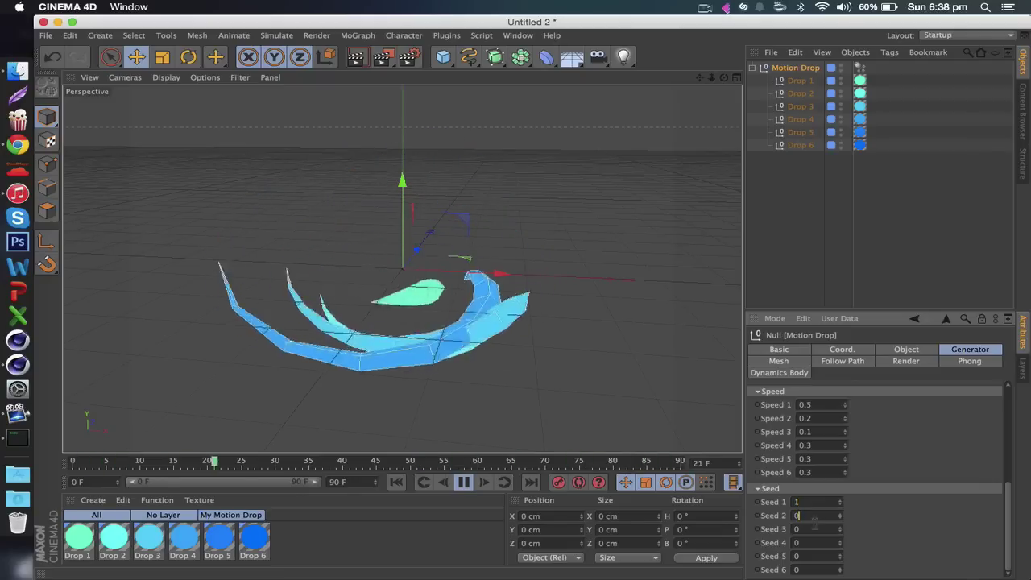
double_click(816, 540)
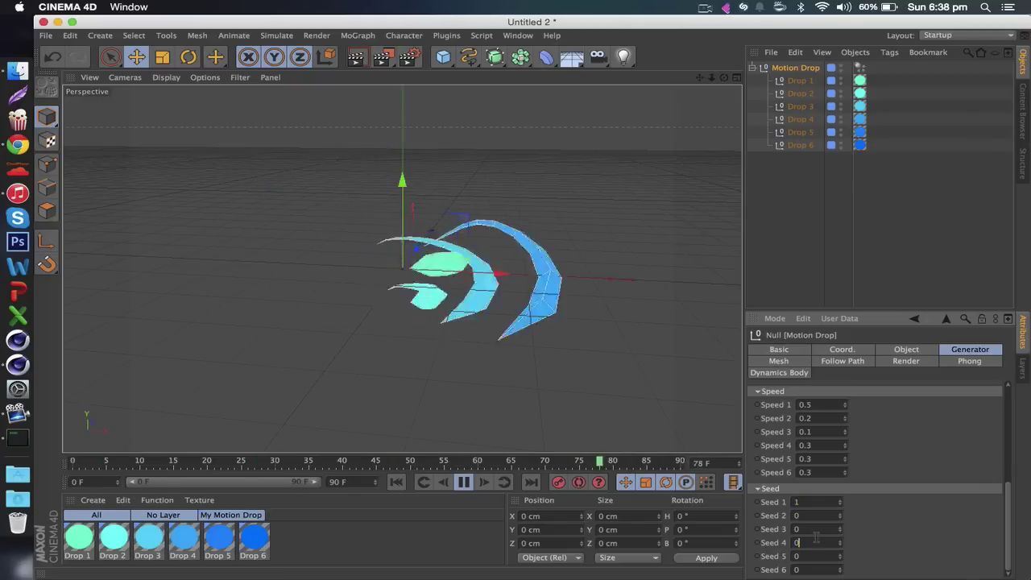
text(1)
key(BackSpace)
text(2)
double_click(815, 529)
text(1)
double_click(815, 515)
text(1)
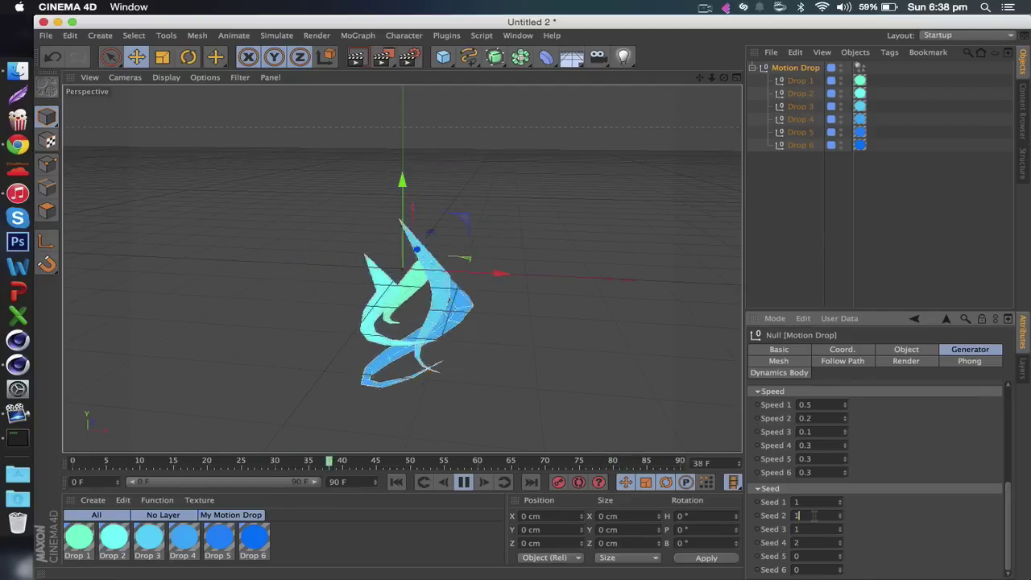
click(831, 279)
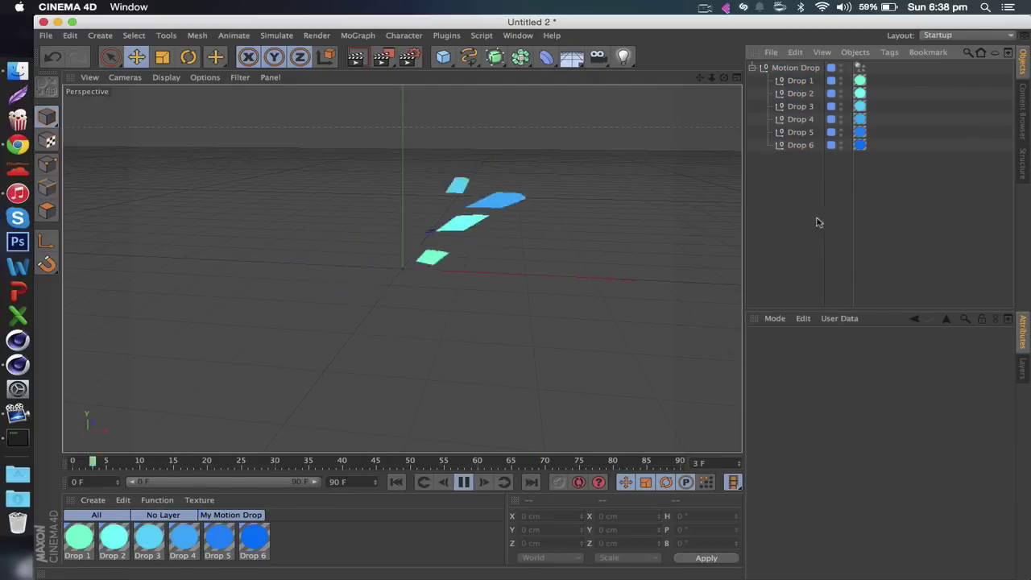
Step: Set the Motion Drop's mesh radius to 12.8 cm and its tail to 8 cm
click(794, 67)
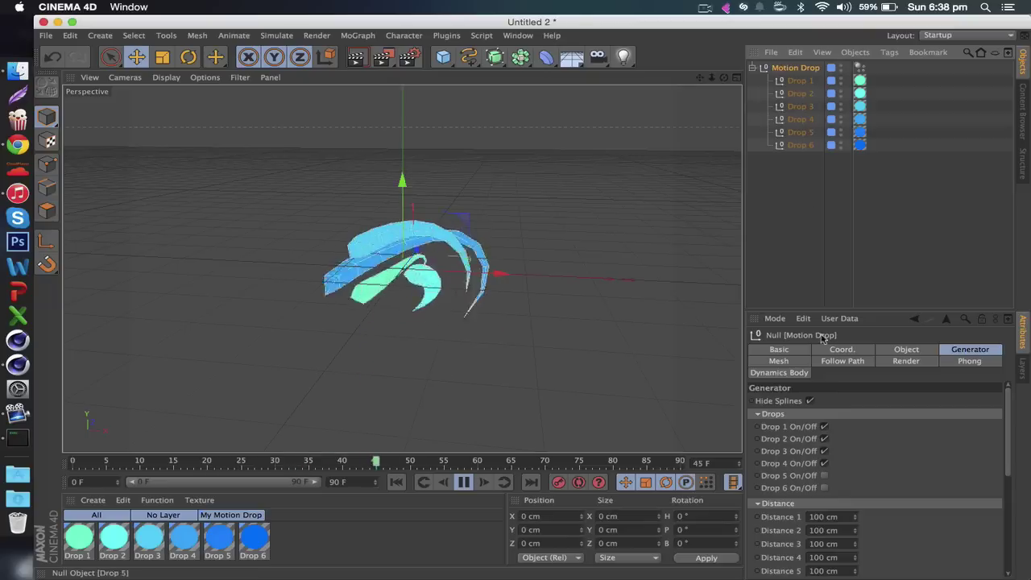
click(782, 362)
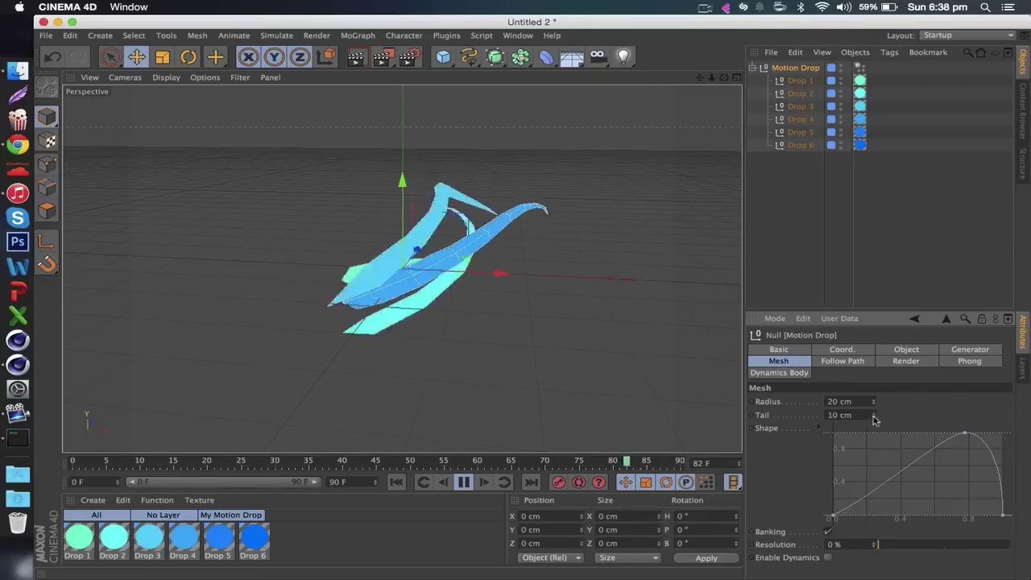
drag(874, 403, 871, 413)
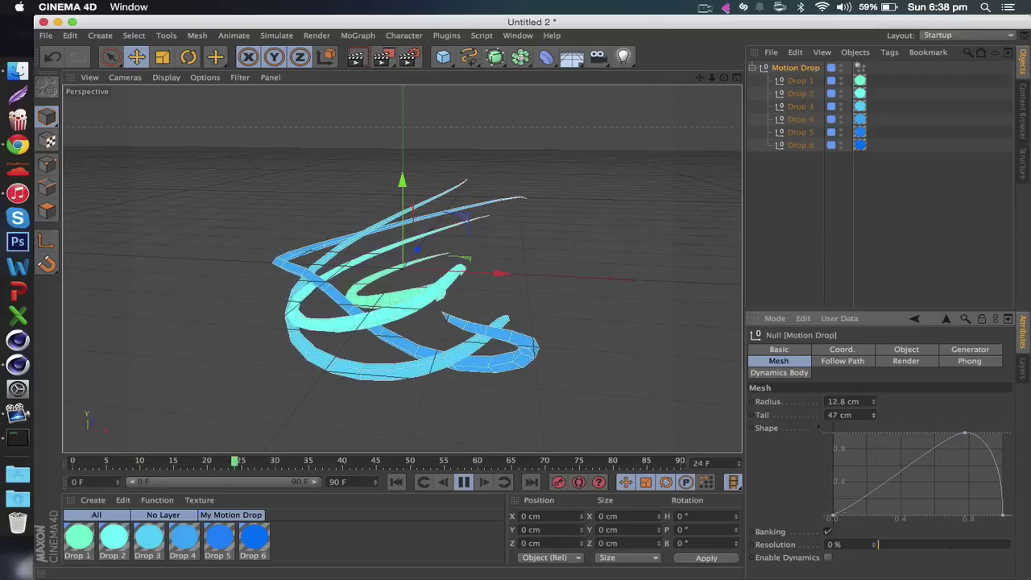
click(874, 417)
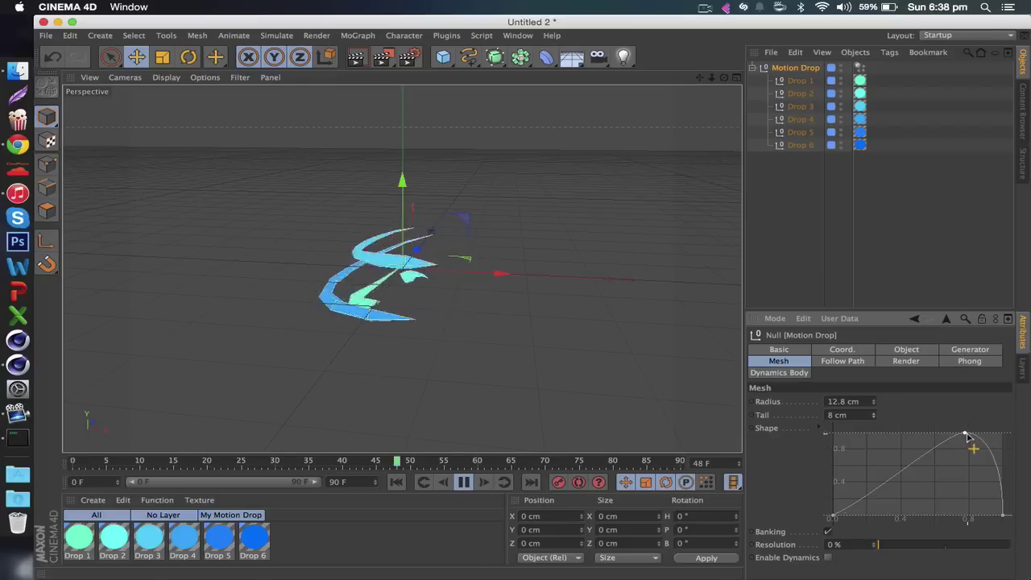
Step: Reshape the mesh's Shape curve, moving its peak point to about 0.65 along and 0.7 high
drag(967, 436, 946, 438)
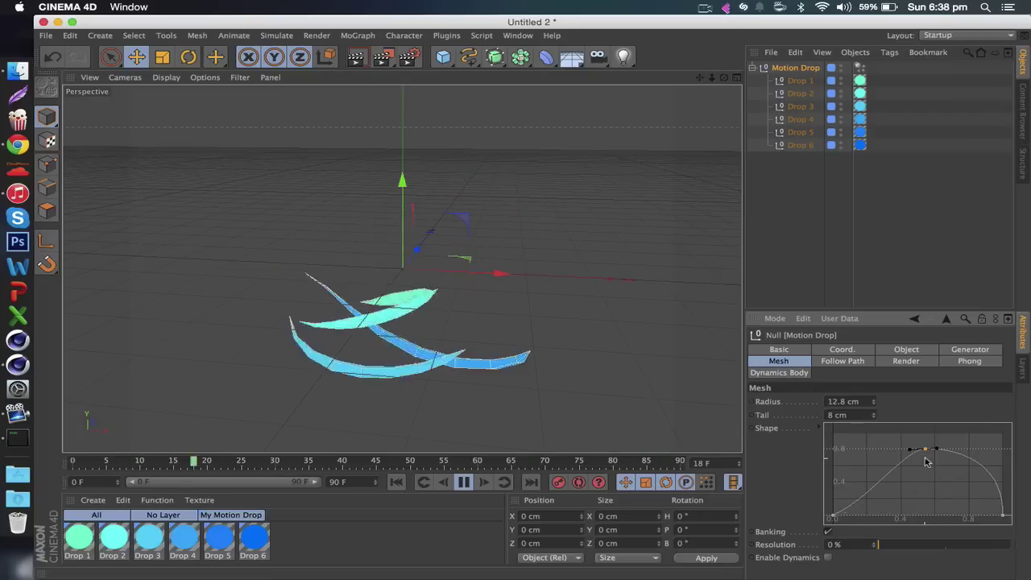
drag(934, 449, 979, 466)
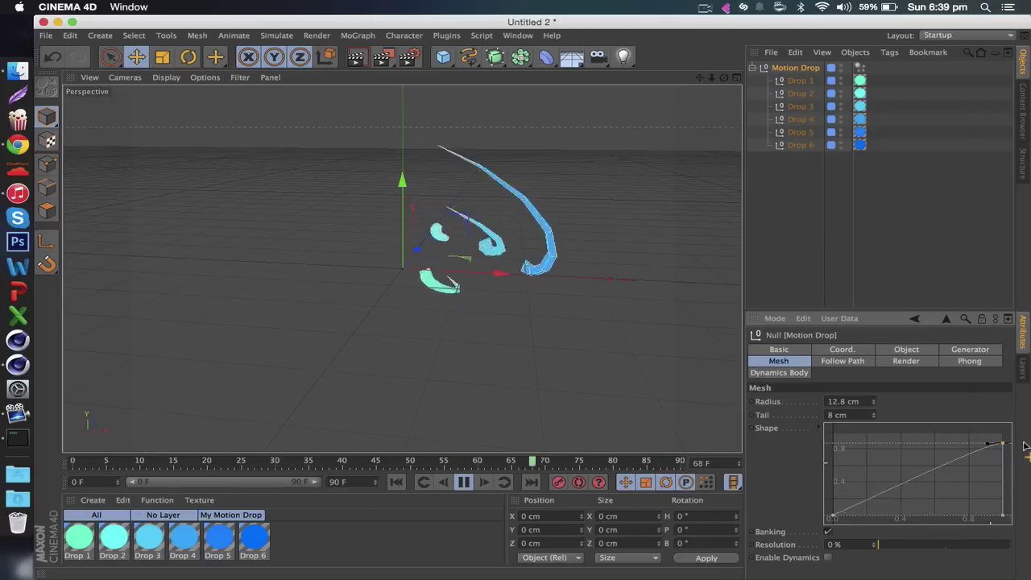
drag(1004, 446, 953, 465)
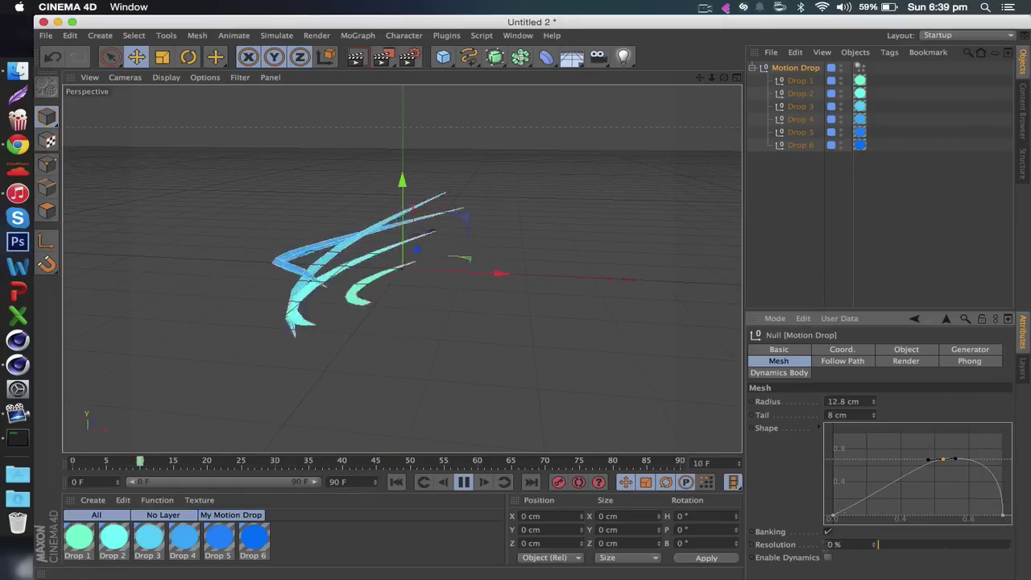
Step: Set the Motion Drop's mesh Resolution to 100 % and check the drops in the viewport with the object deselected
click(979, 547)
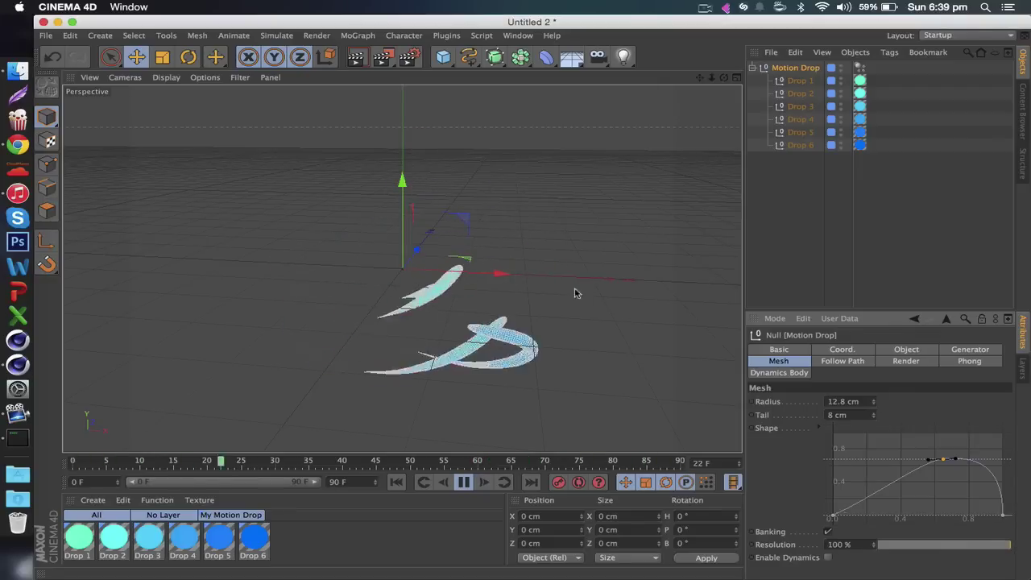
click(554, 268)
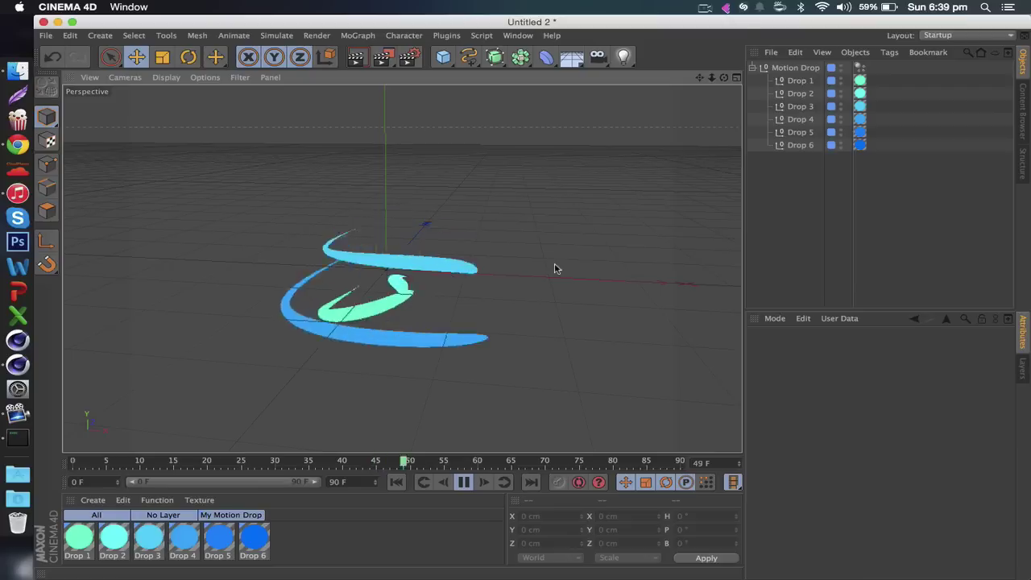
click(795, 68)
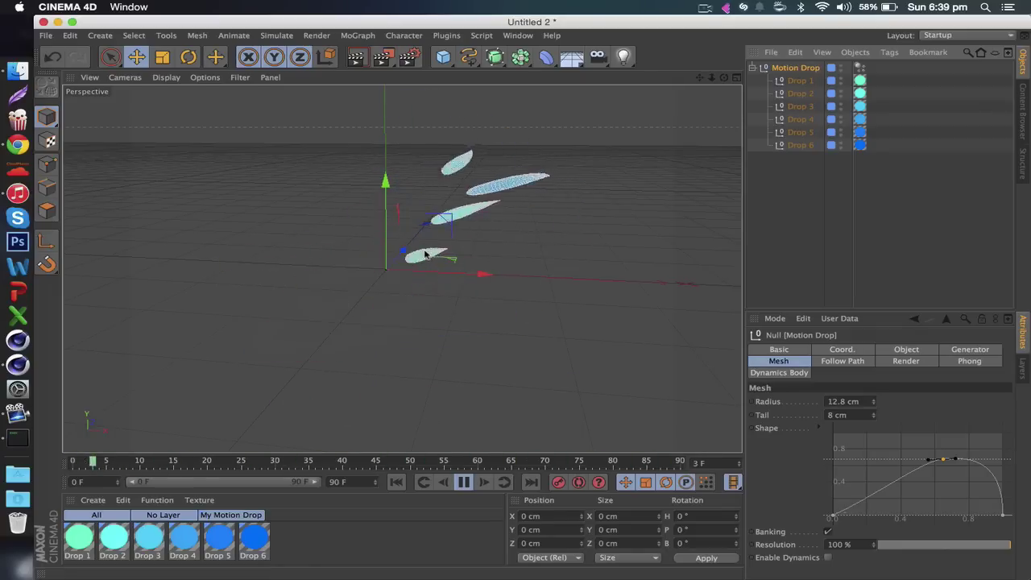
Step: Inspect the Luminance colour of the Drop 1 material in the Material Editor, then close the editor
click(796, 82)
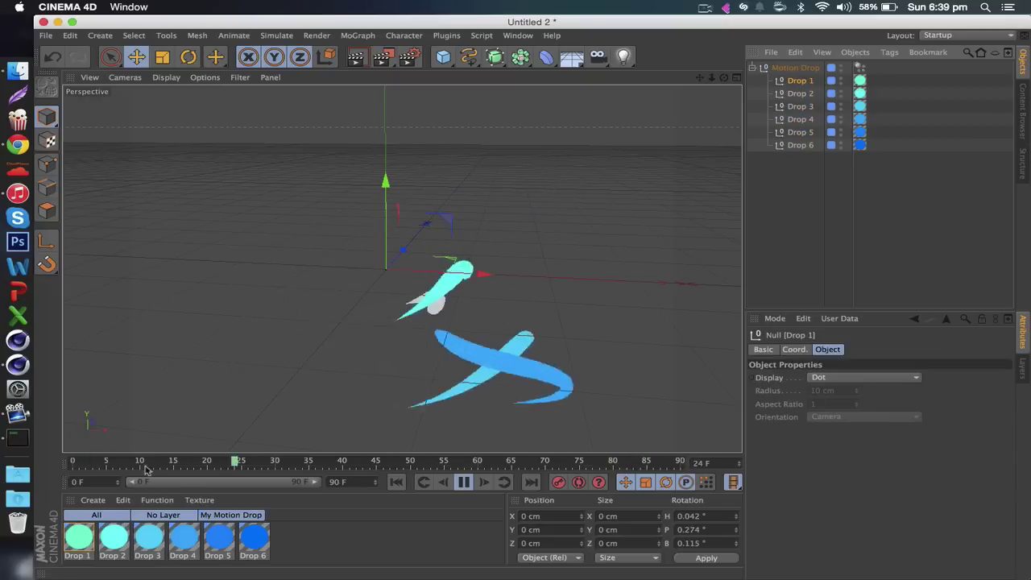
click(860, 80)
double_click(79, 537)
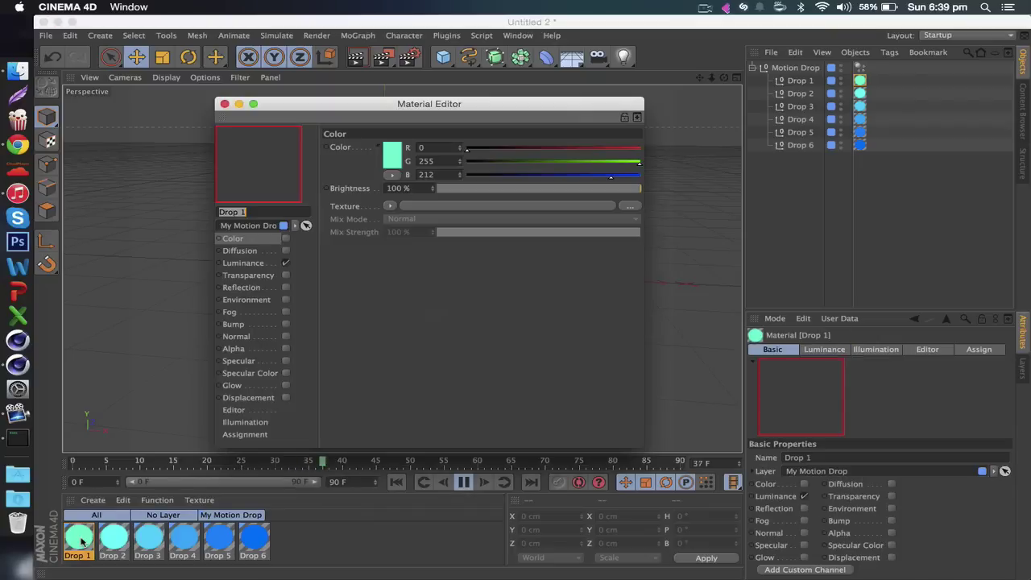
click(242, 263)
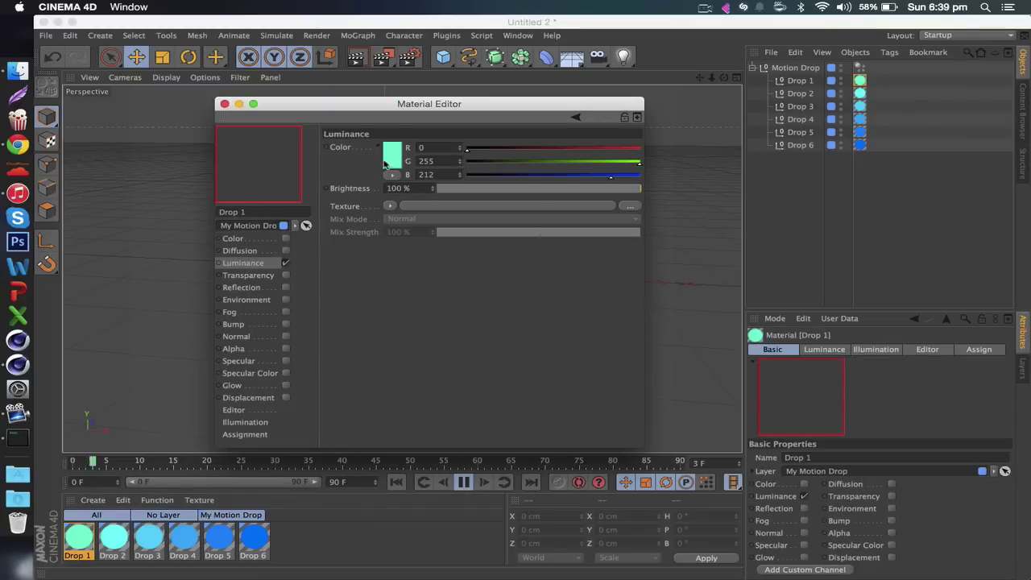
click(386, 161)
click(365, 214)
click(225, 103)
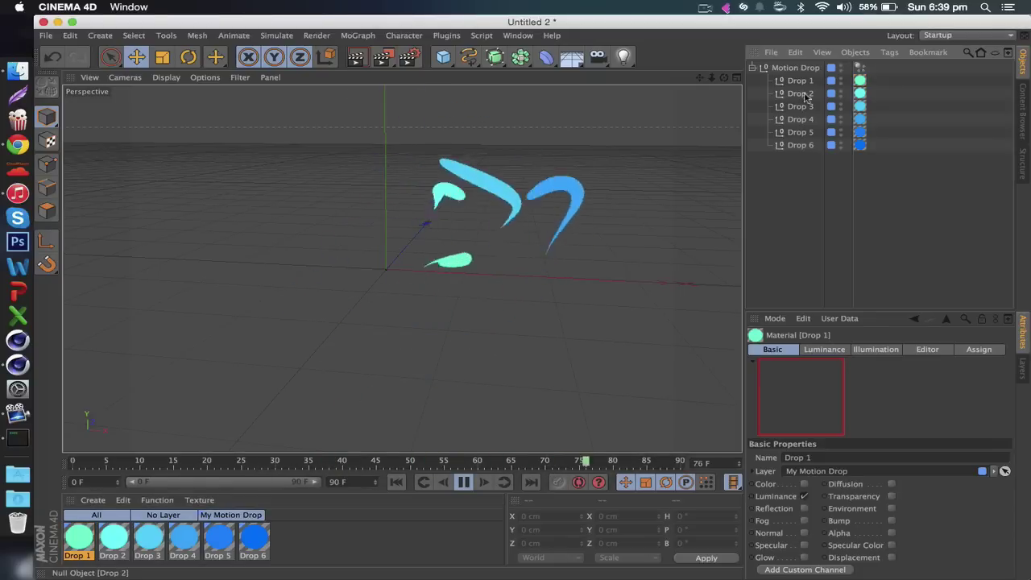
Step: Pause playback on the Motion Drop's Follow Path settings and draw a long looping freehand spline around the drops
click(795, 68)
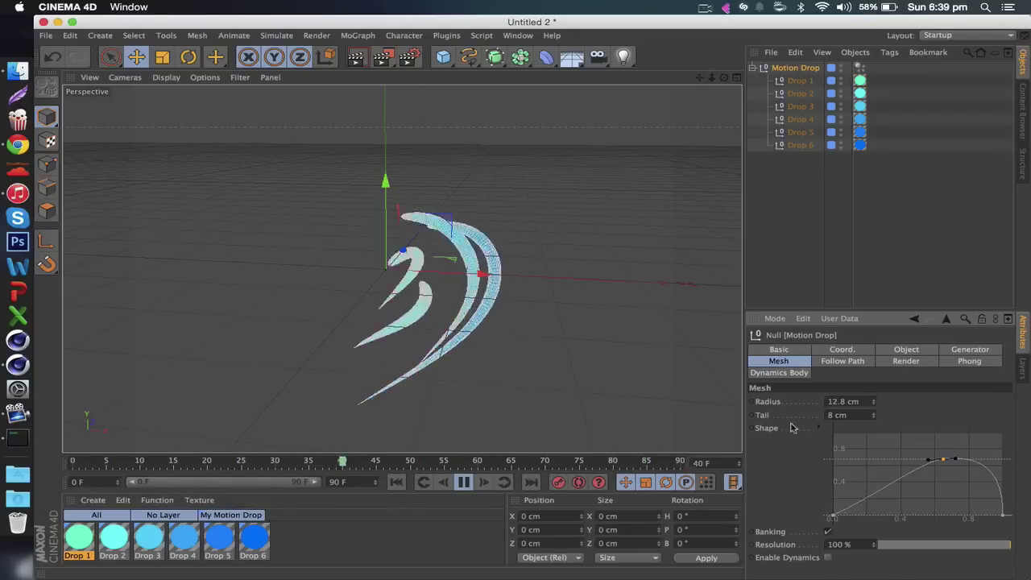
click(843, 361)
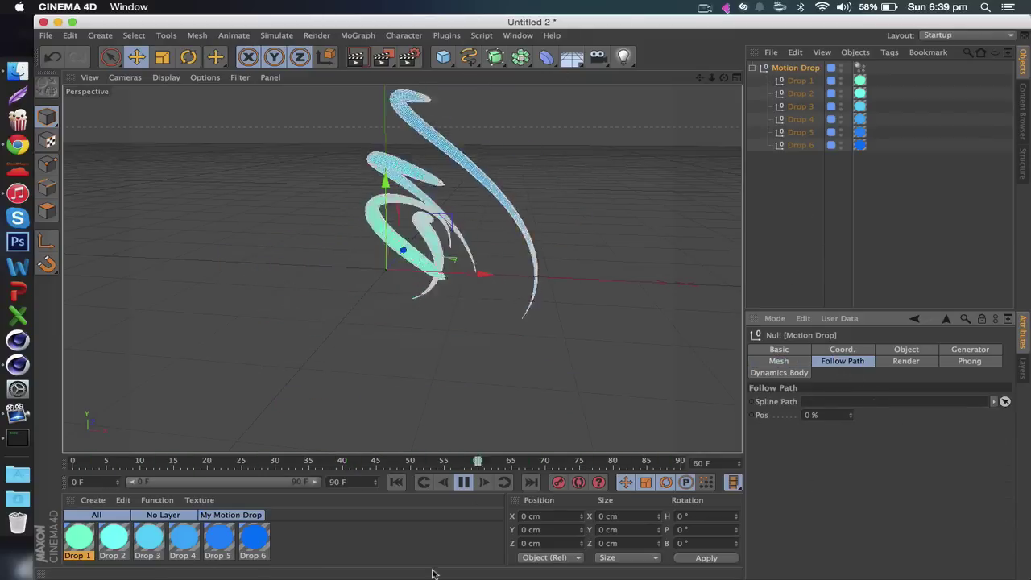
click(463, 482)
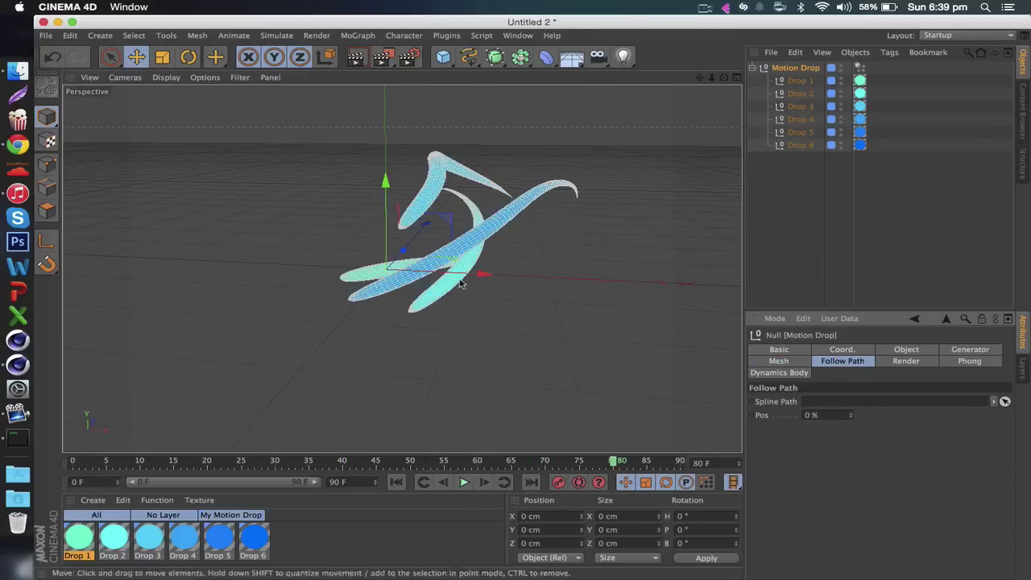
click(471, 58)
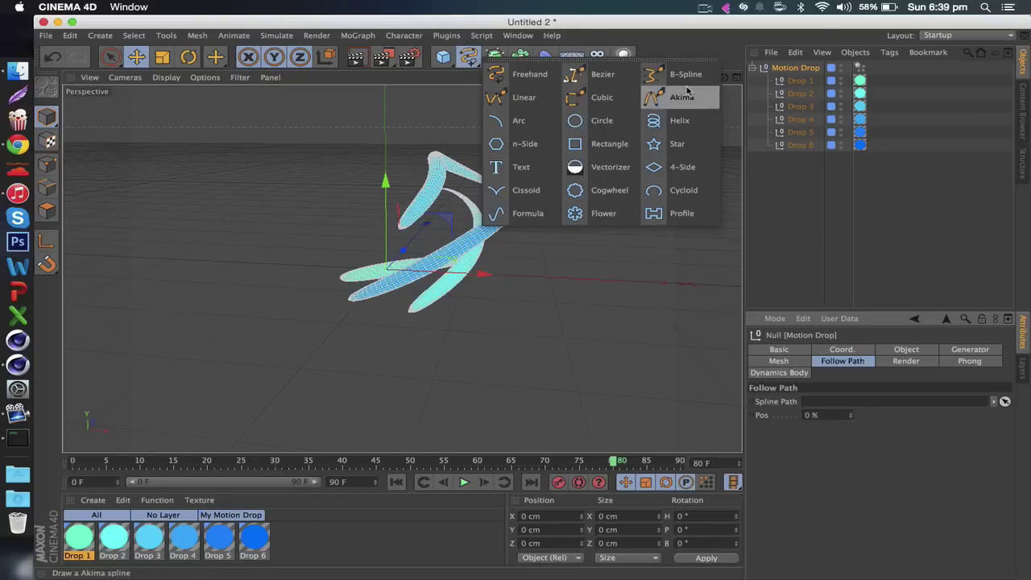
click(531, 75)
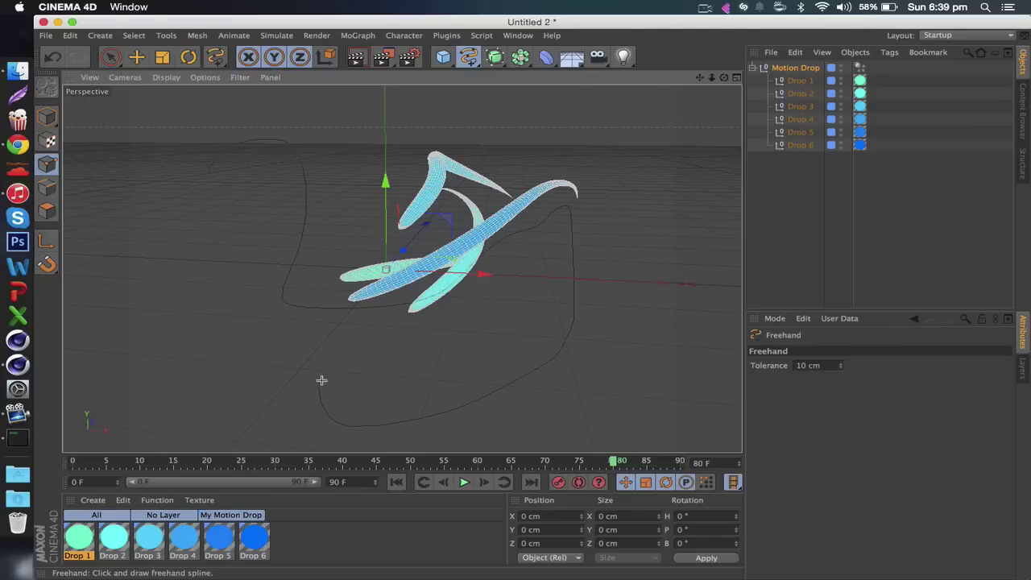
drag(491, 158, 574, 165)
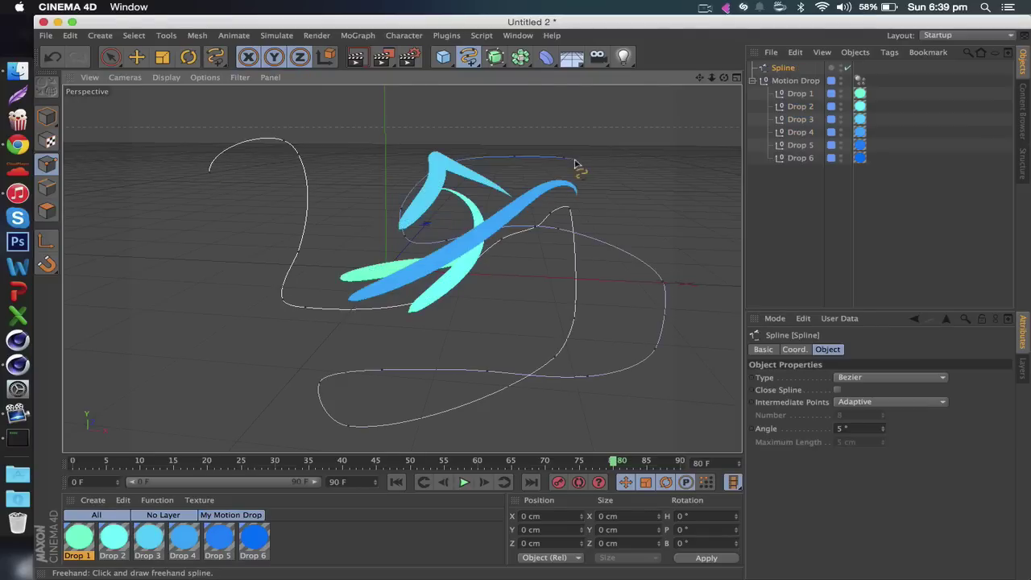
Step: Assign the freehand spline as the Motion Drop's Spline Path and set Pos to 100 %
click(797, 94)
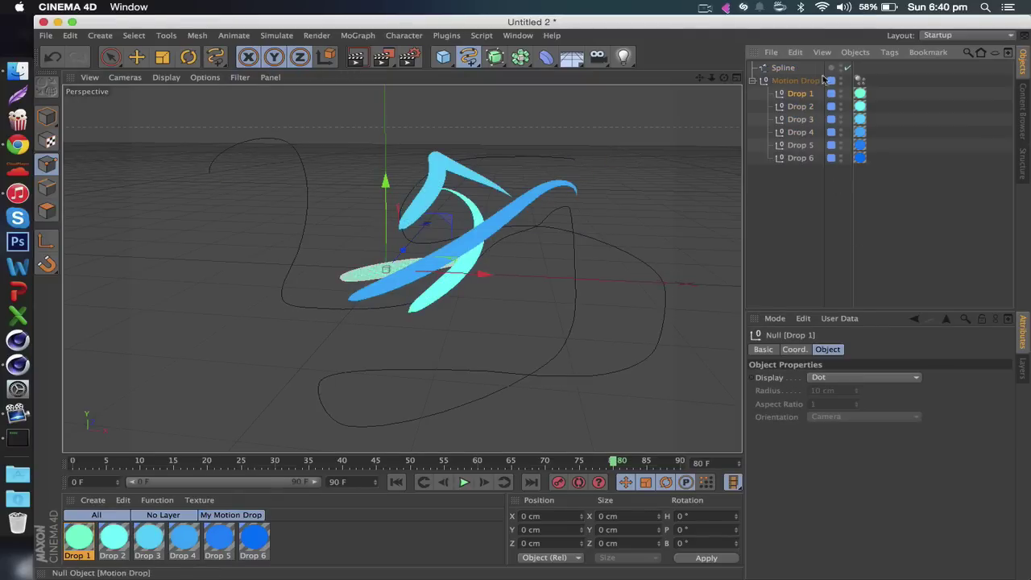
click(807, 82)
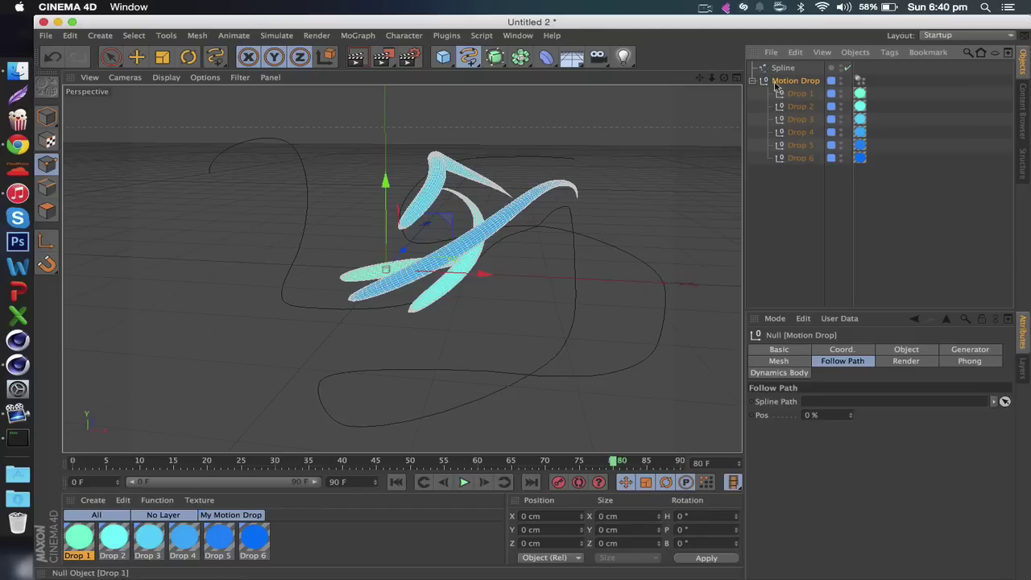
drag(818, 403, 858, 366)
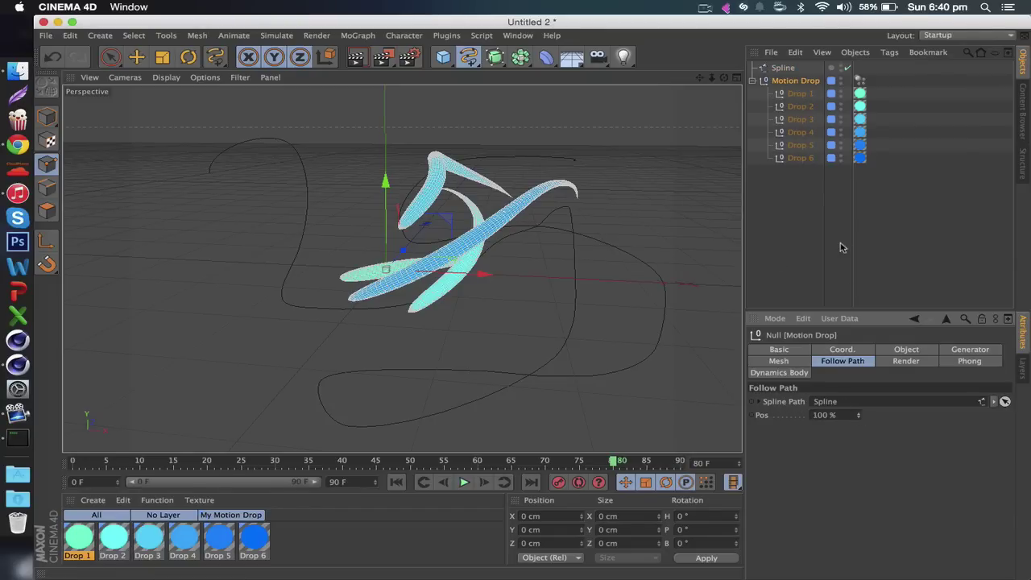
Step: Delete the freehand spline and reselect the Motion Drop object
click(782, 68)
key(Delete)
click(794, 68)
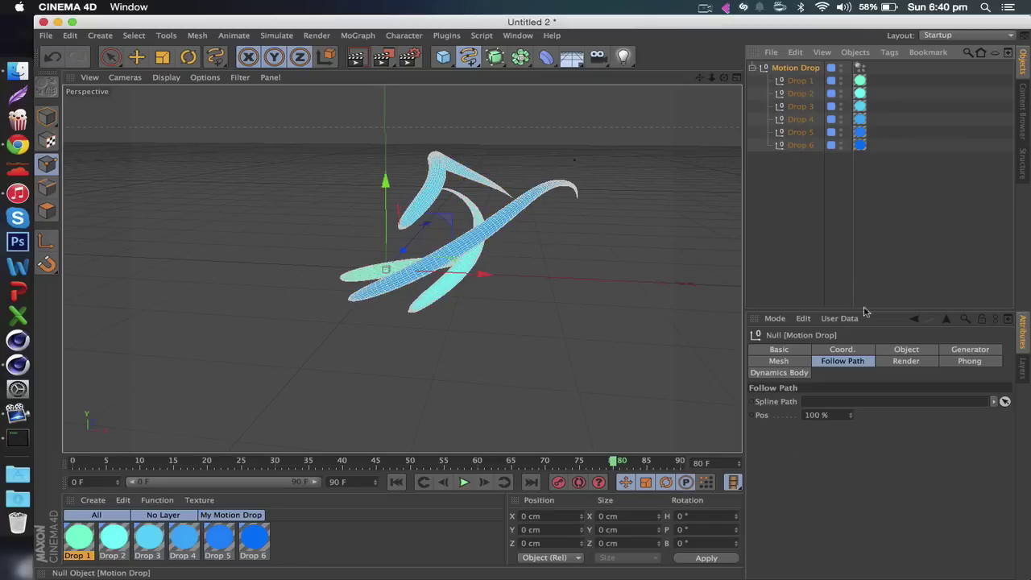
Step: Examine the Motion Drop's Render, Phong and Dynamics Body settings, including the basic, dynamics and collision properties
click(919, 364)
click(971, 362)
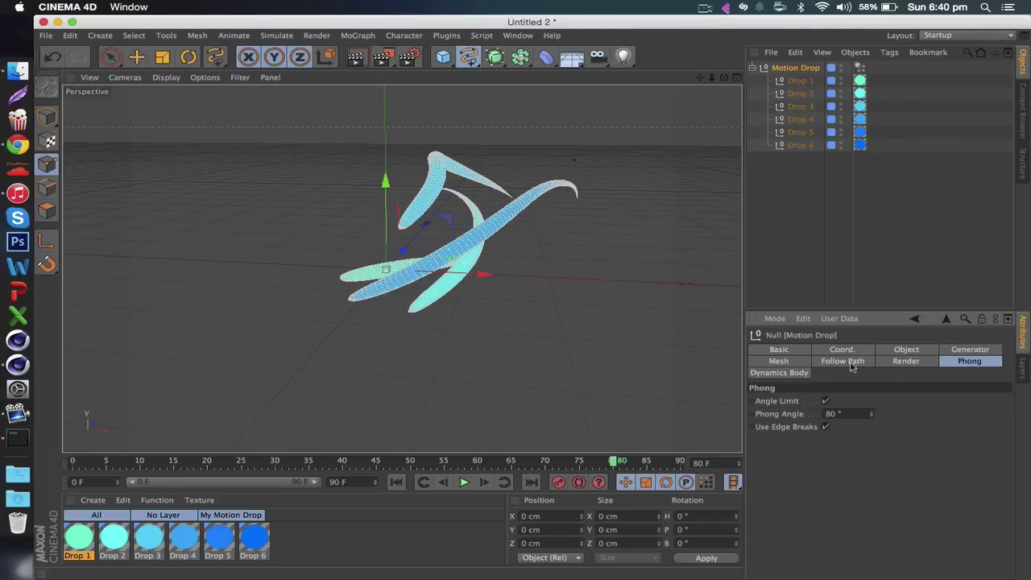
click(783, 373)
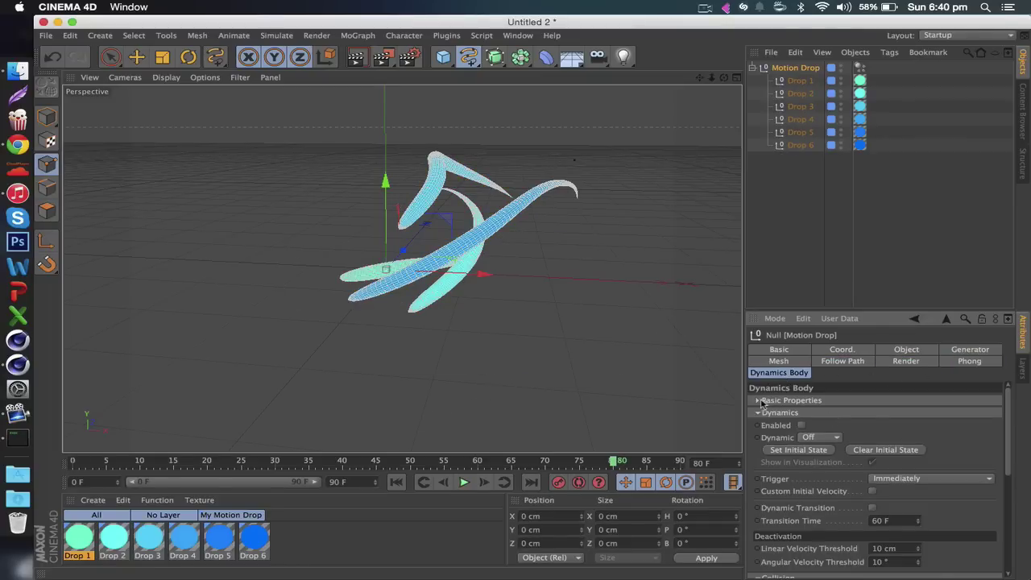
click(758, 400)
scroll(930, 469, down, 3)
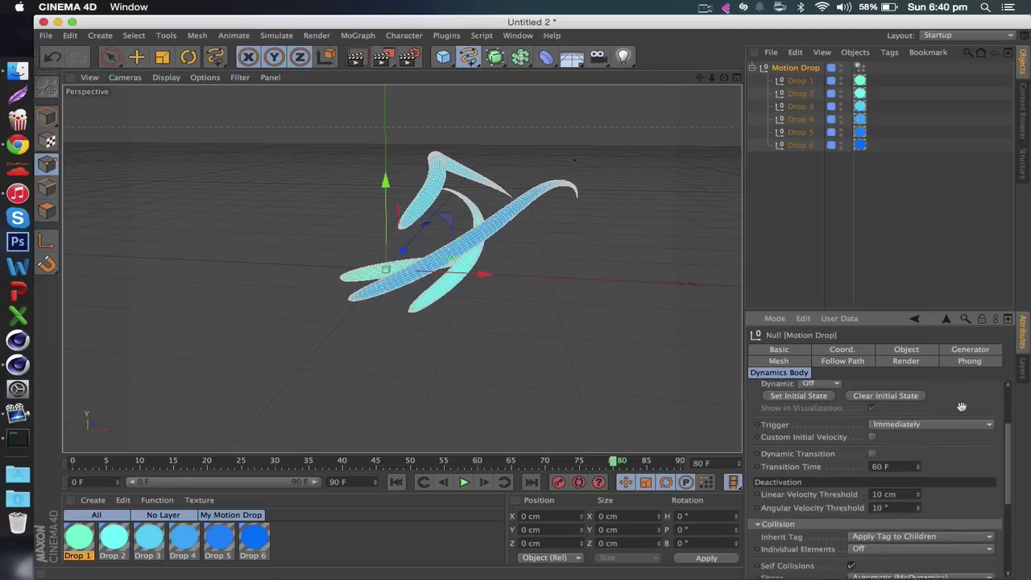
scroll(930, 470, up, 1)
scroll(930, 469, down, 3)
scroll(966, 352, up, 2)
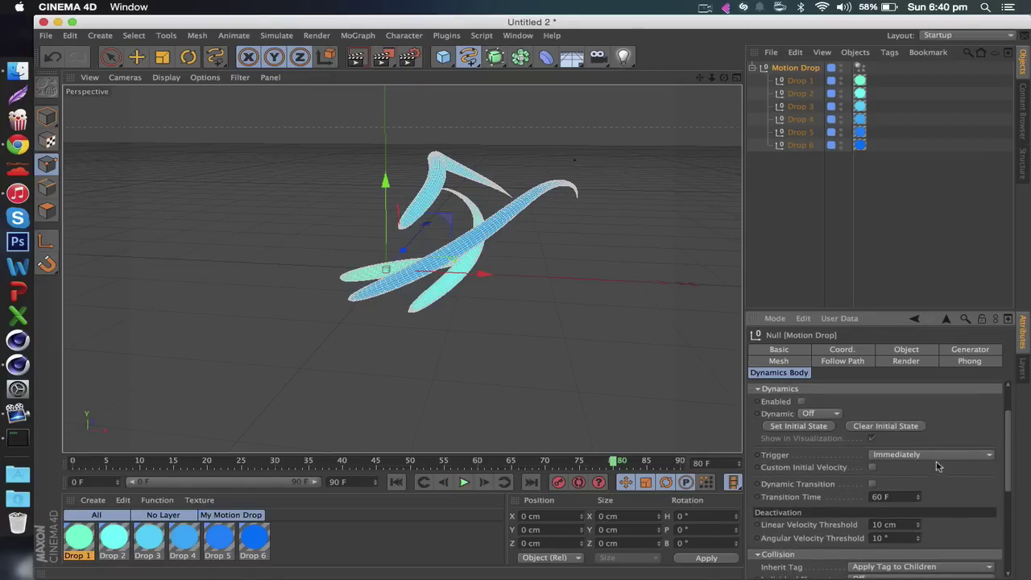
scroll(936, 466, down, 5)
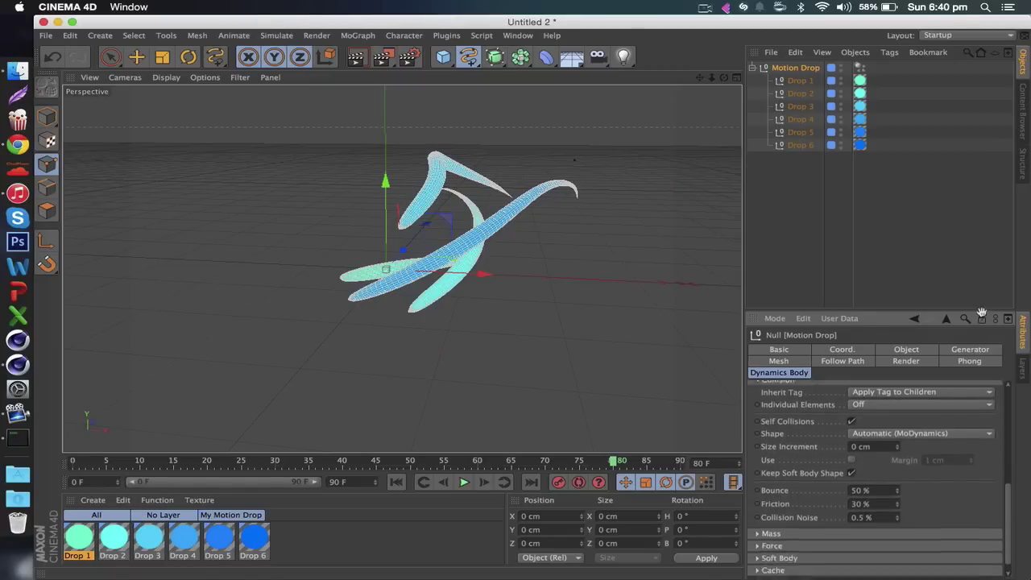
scroll(961, 564, up, 6)
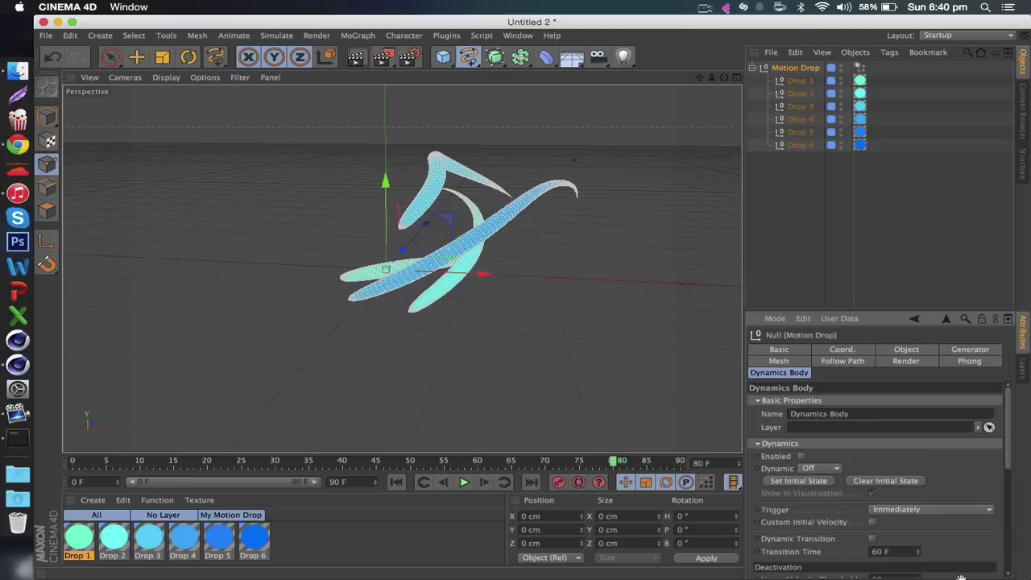
Step: Review the Motion Drop generator's drop toggles and its distance, speed and seed values
click(901, 350)
click(982, 350)
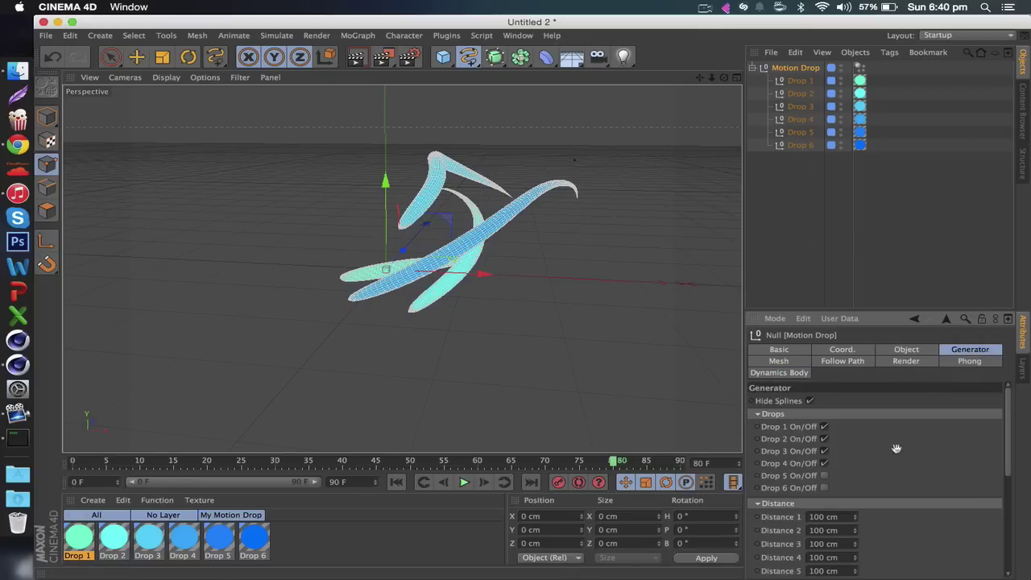
scroll(895, 448, down, 3)
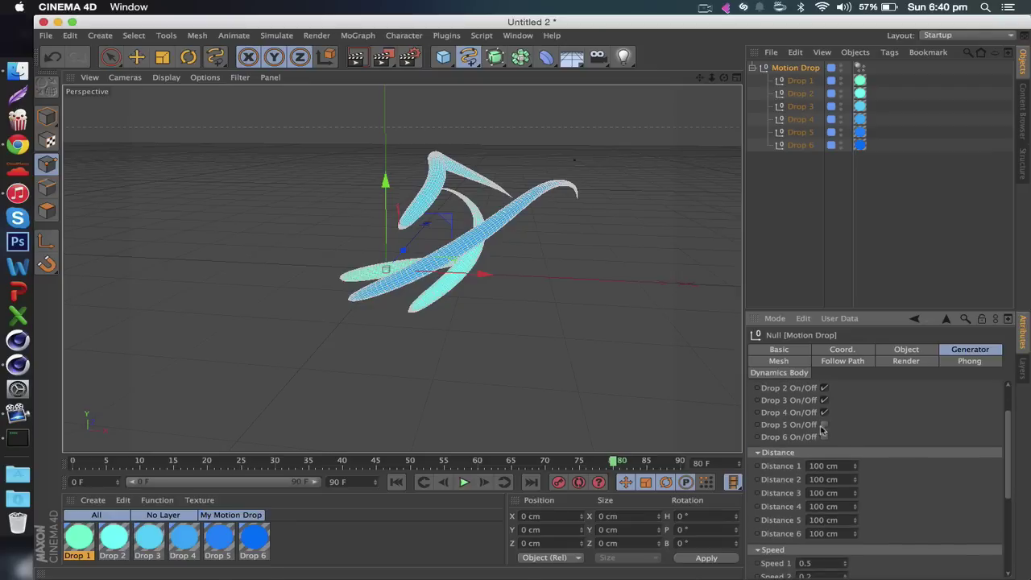
click(933, 551)
scroll(935, 389, down, 2)
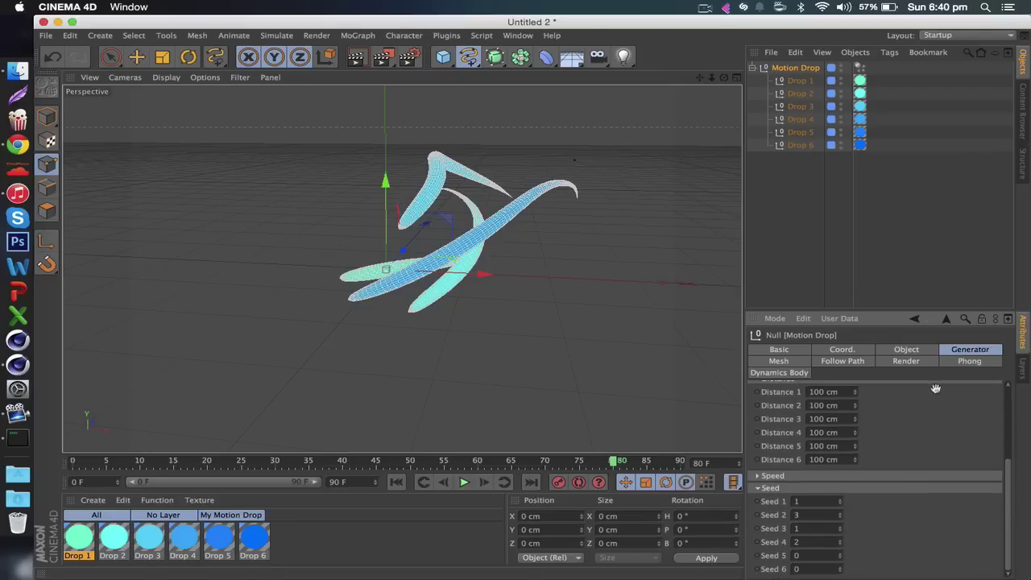
click(845, 477)
scroll(886, 499, up, 3)
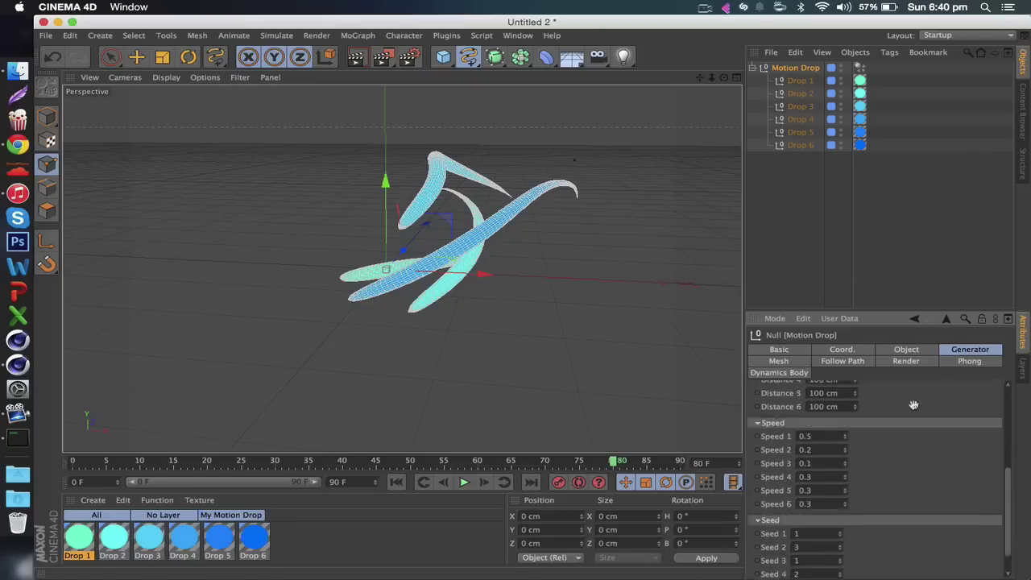
Step: Return to the Motion Drop's mesh settings and play the animation
click(779, 362)
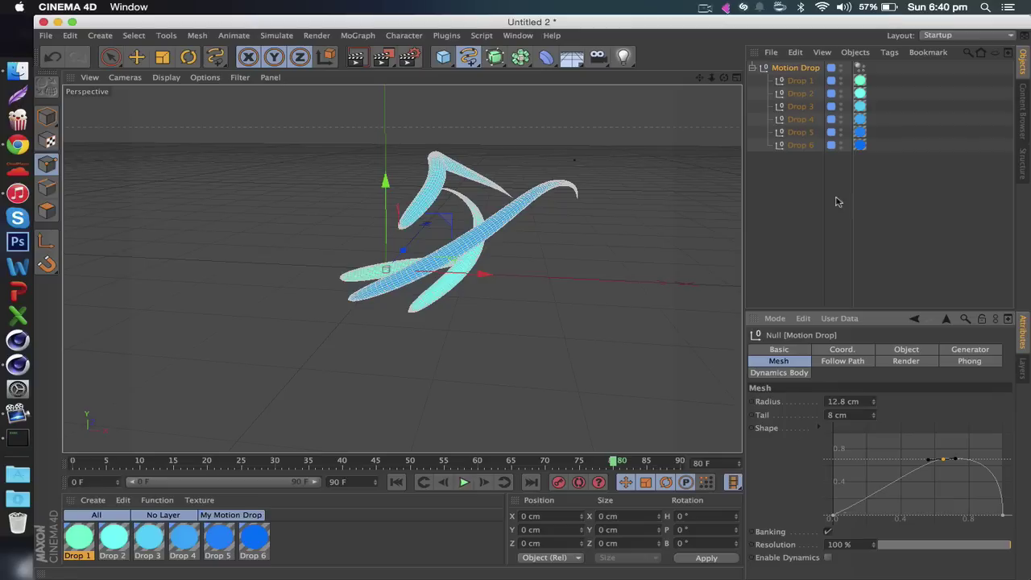
click(464, 482)
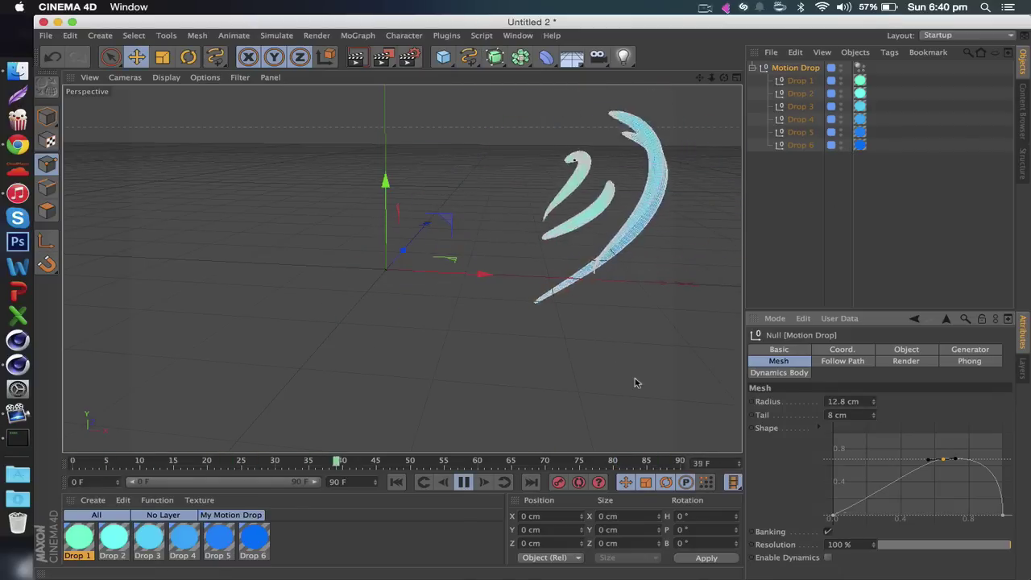